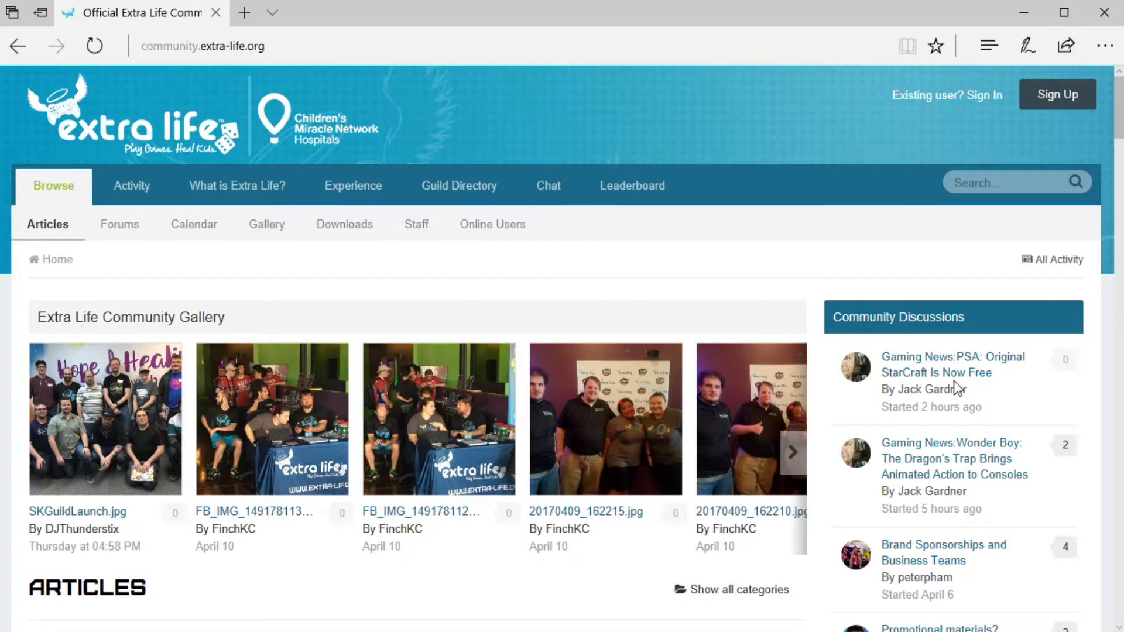
Step: Open the community's Sign Up page, review the registration form's fields, and go to the sign-in for existing users
left_click(222, 45)
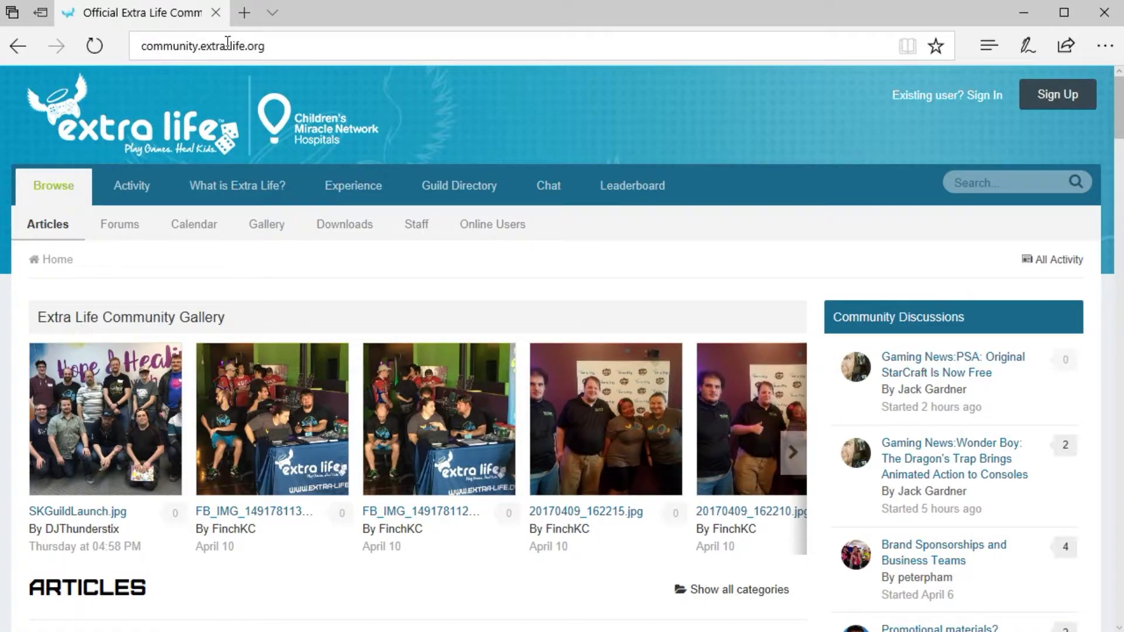
left_click(401, 162)
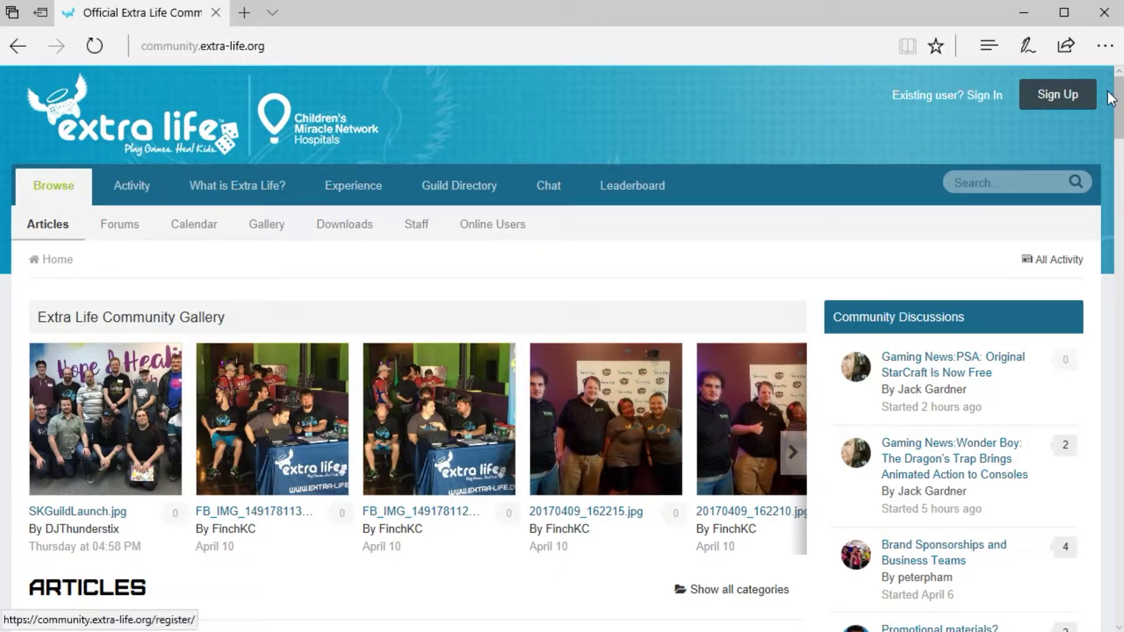
left_click(1071, 97)
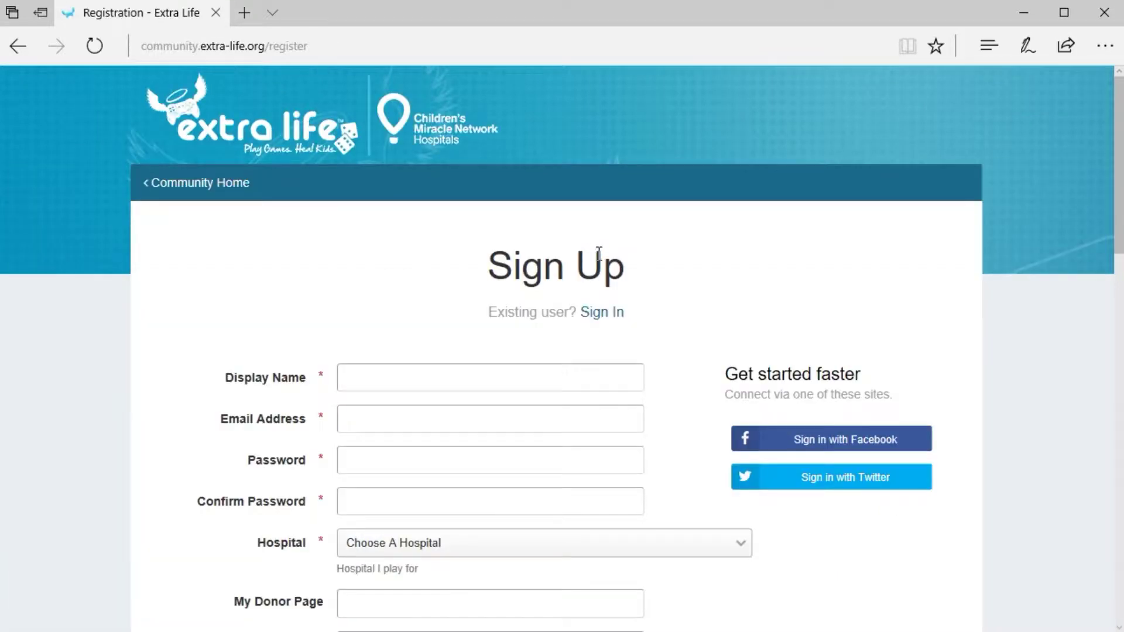
scroll(328, 267, "down", 3)
scroll(204, 233, "down", 2)
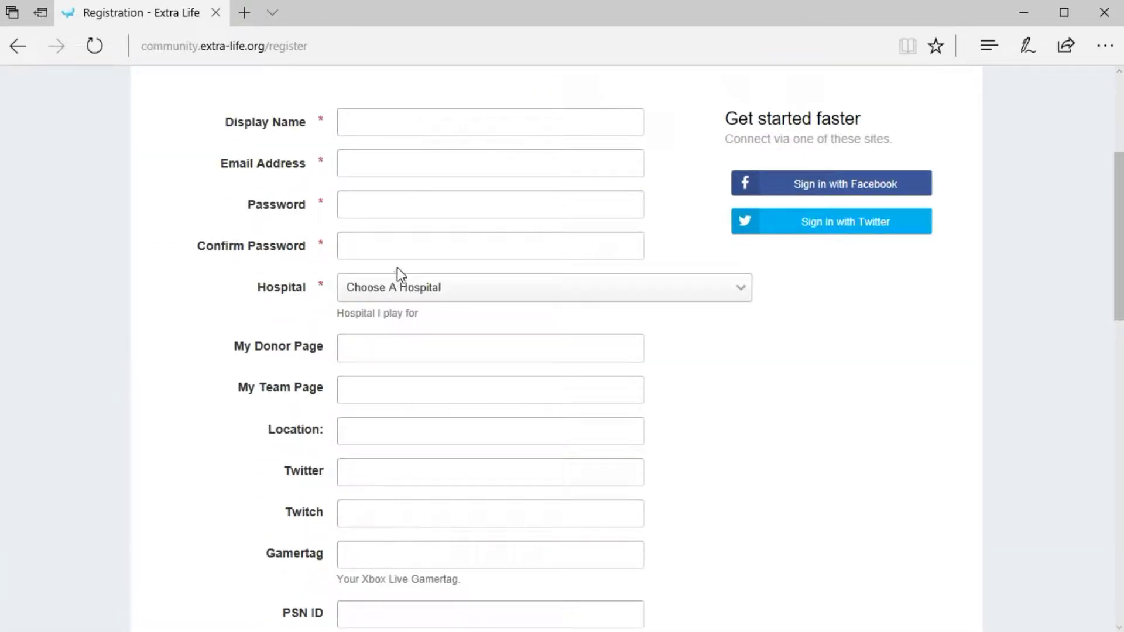
scroll(389, 340, "down", 2)
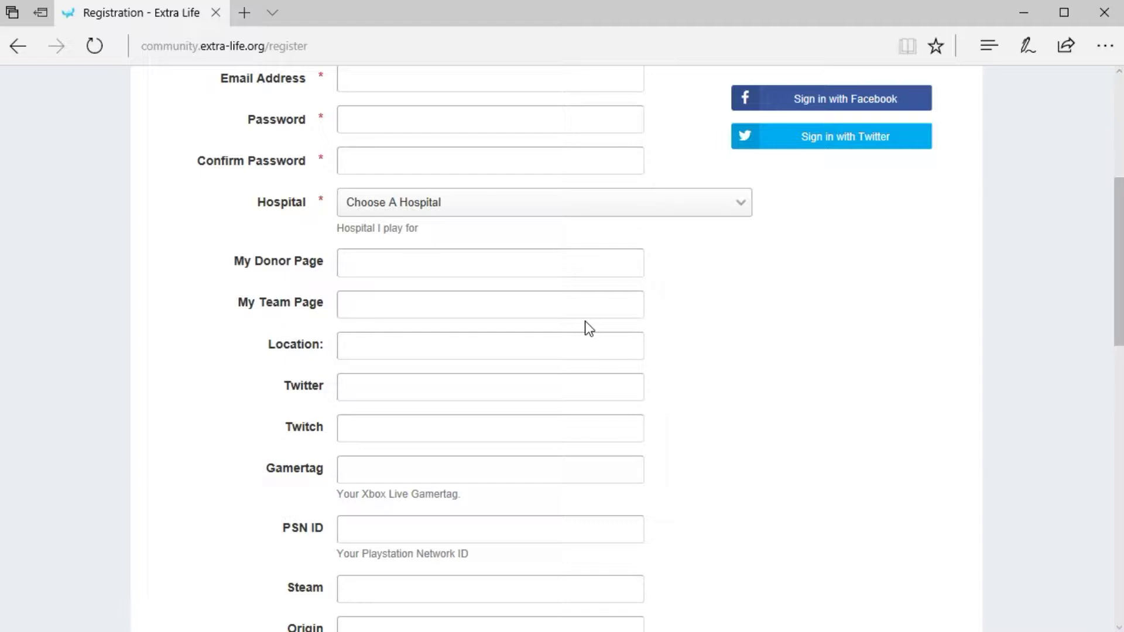
scroll(585, 321, "down", 3)
scroll(637, 384, "up", 10)
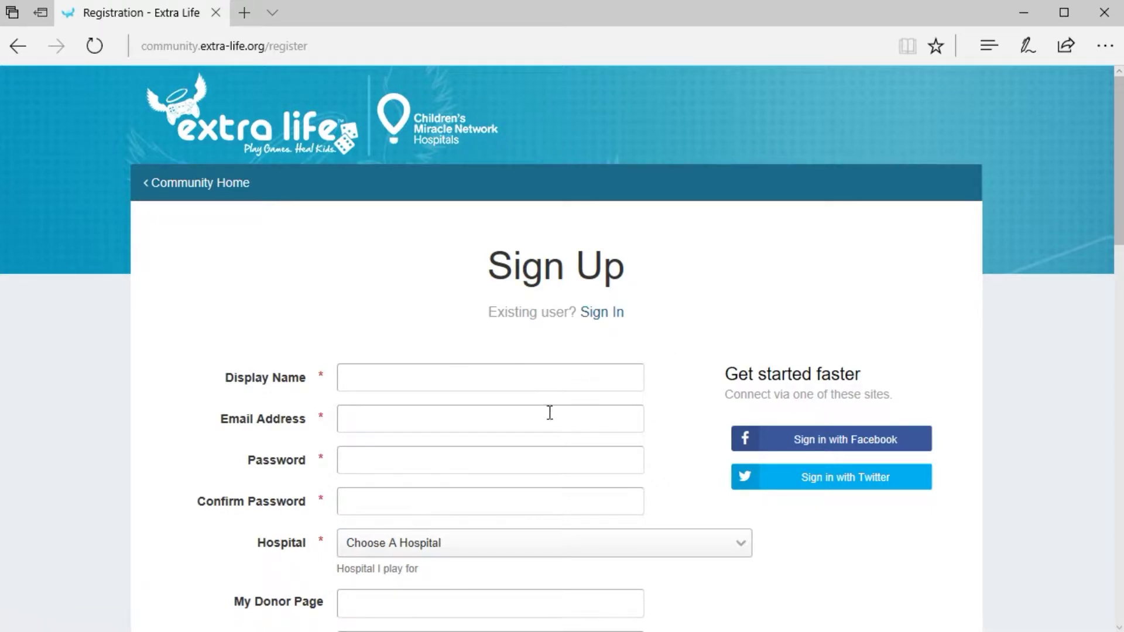
left_click(608, 315)
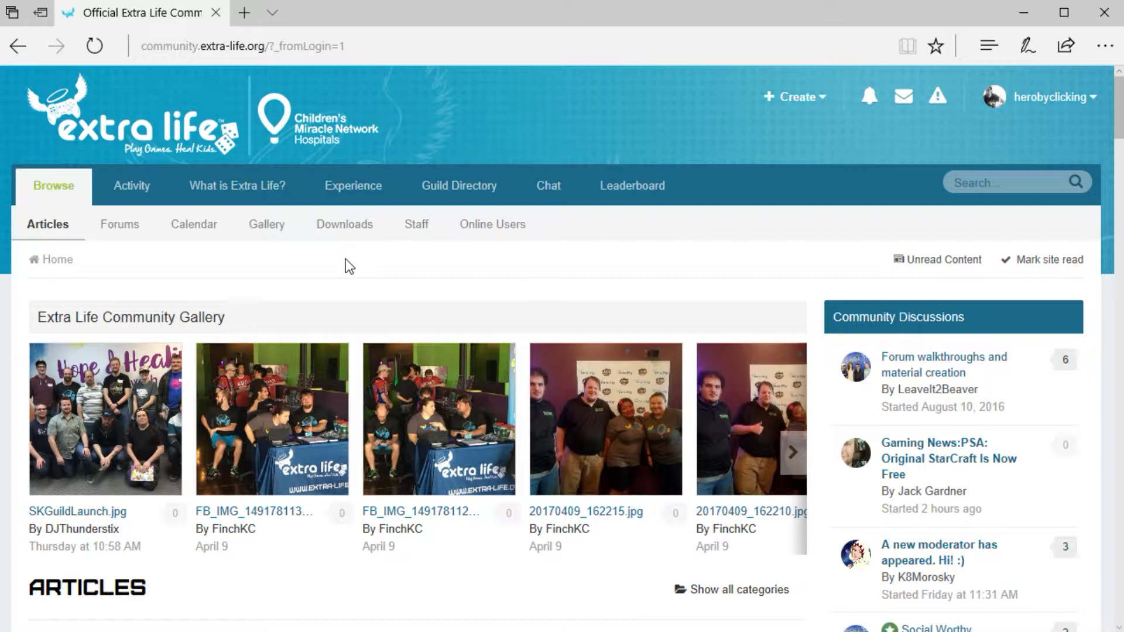
Step: Browse the community's forums and open the Live Streaming Tips & Tricks forum
mouse_move(226, 199)
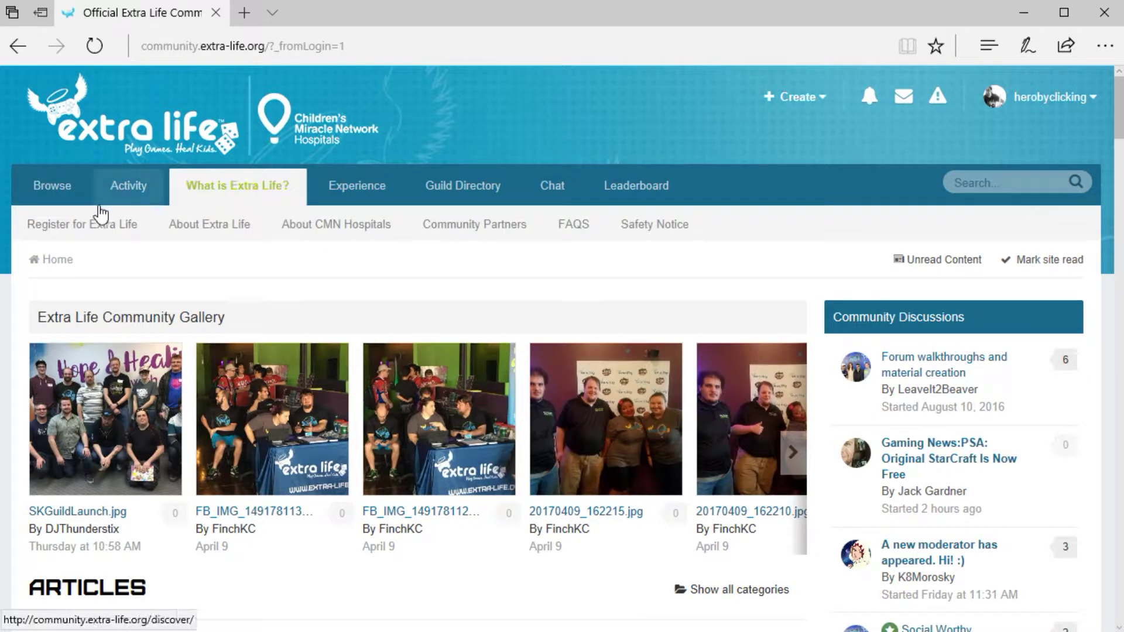
mouse_move(56, 184)
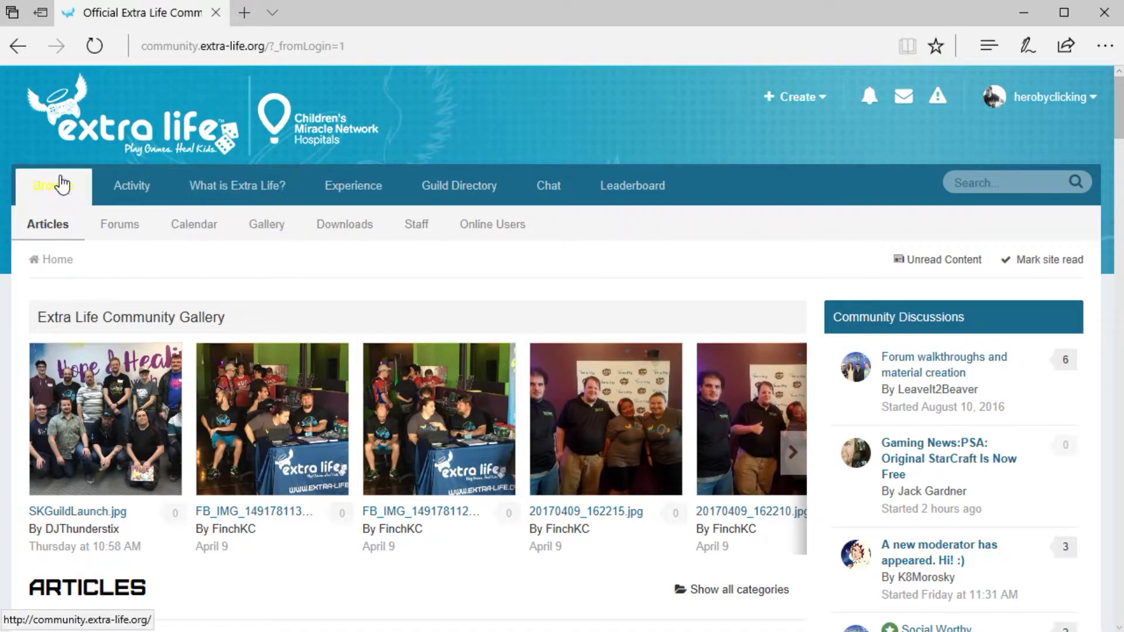
left_click(114, 231)
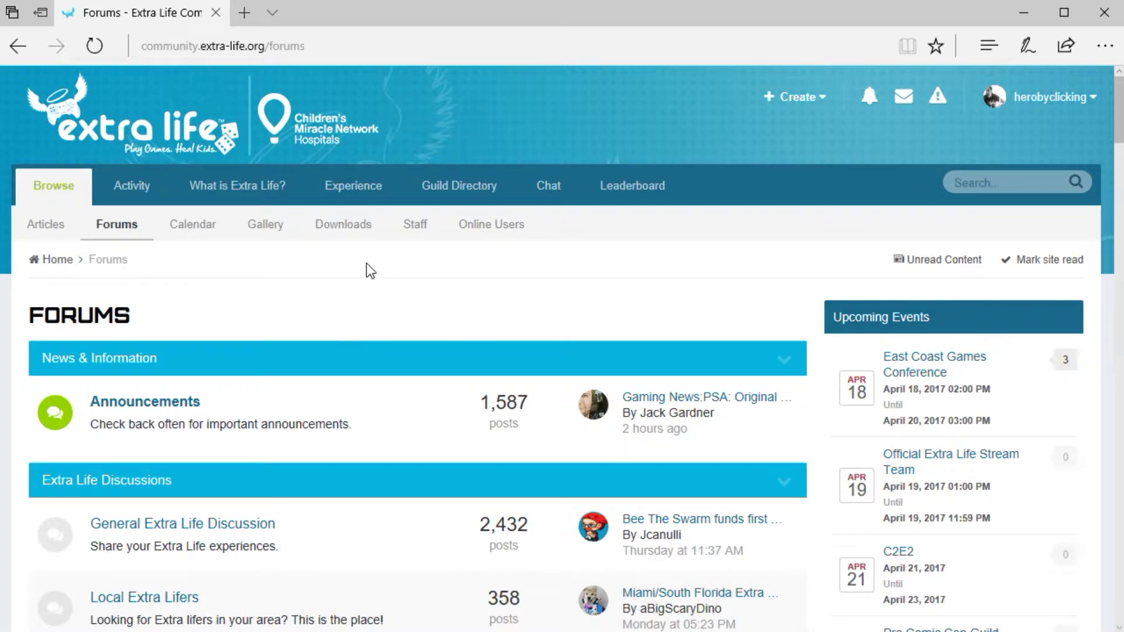
scroll(371, 268, "down", 6)
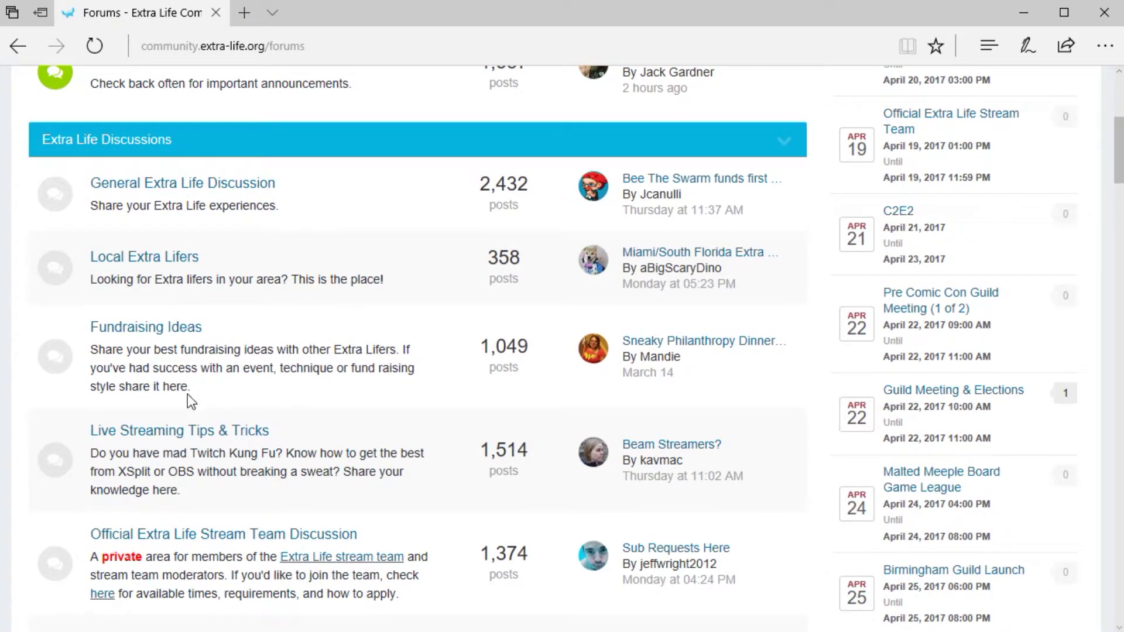
scroll(312, 300, "up", 4)
scroll(308, 278, "down", 3)
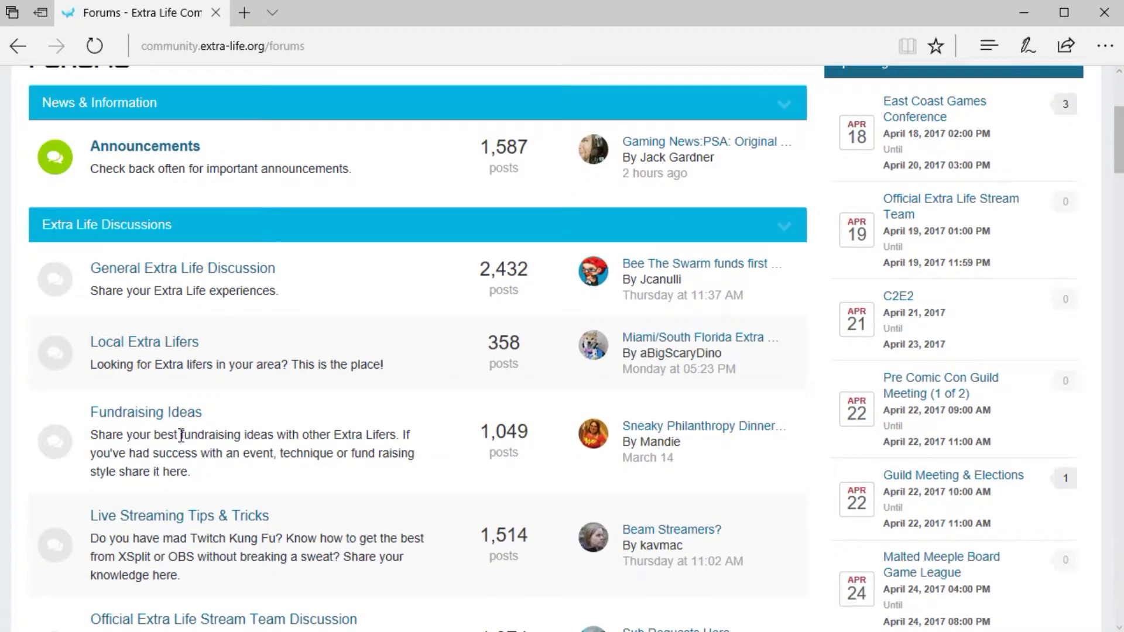
scroll(203, 439, "down", 3)
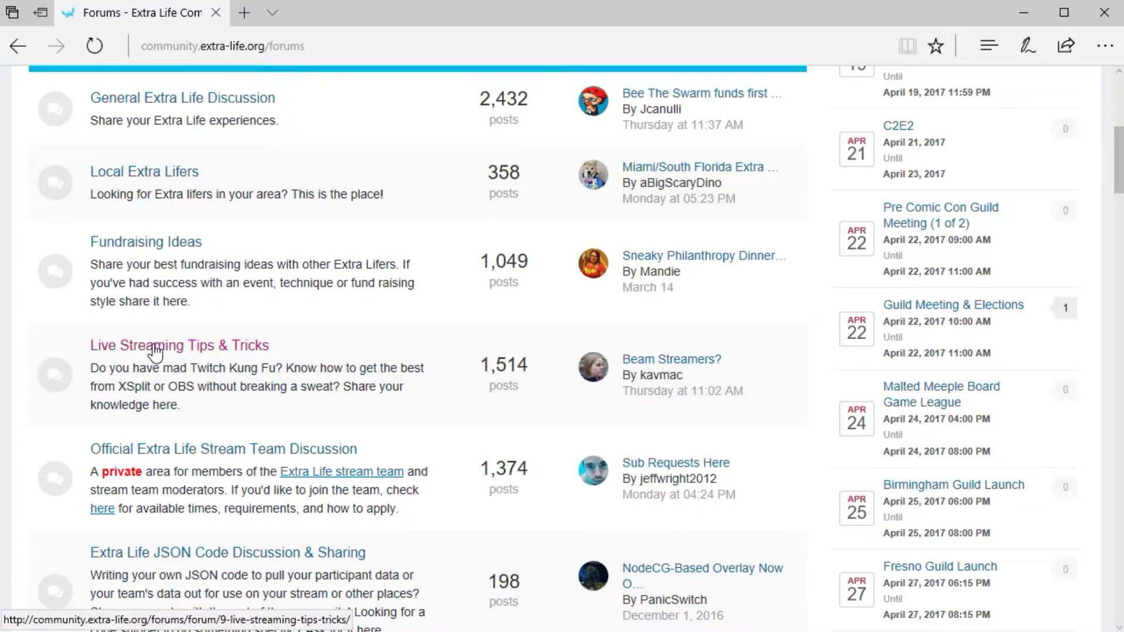
left_click(158, 353)
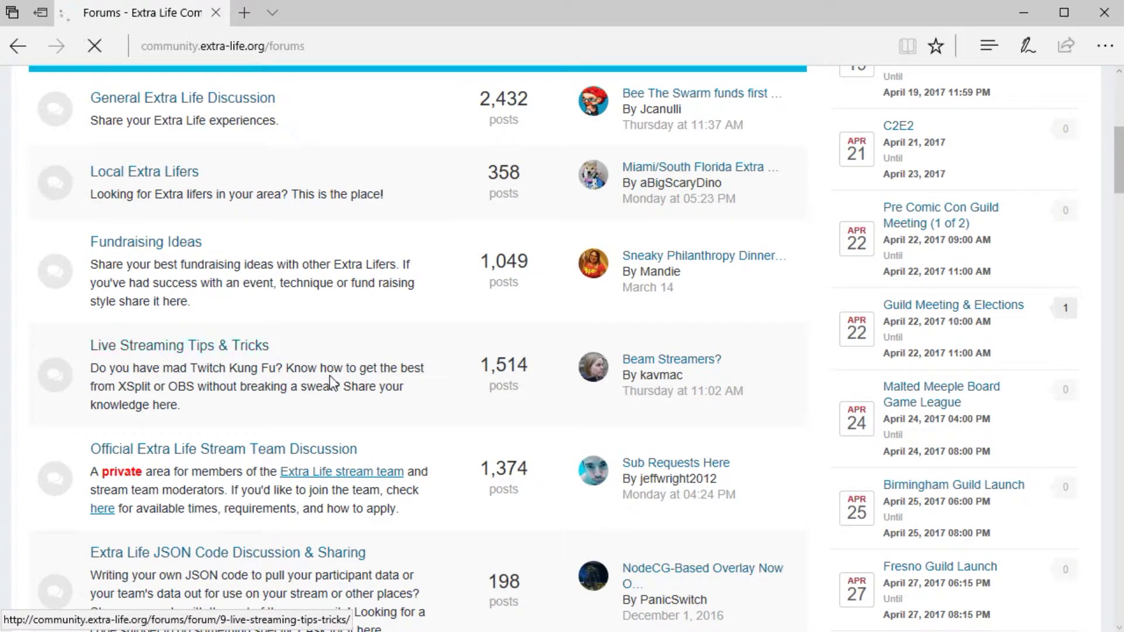
Step: Look through the forum's topics and open the pinned topic "Help grow our community on Twitch!"
scroll(625, 373, "down", 2)
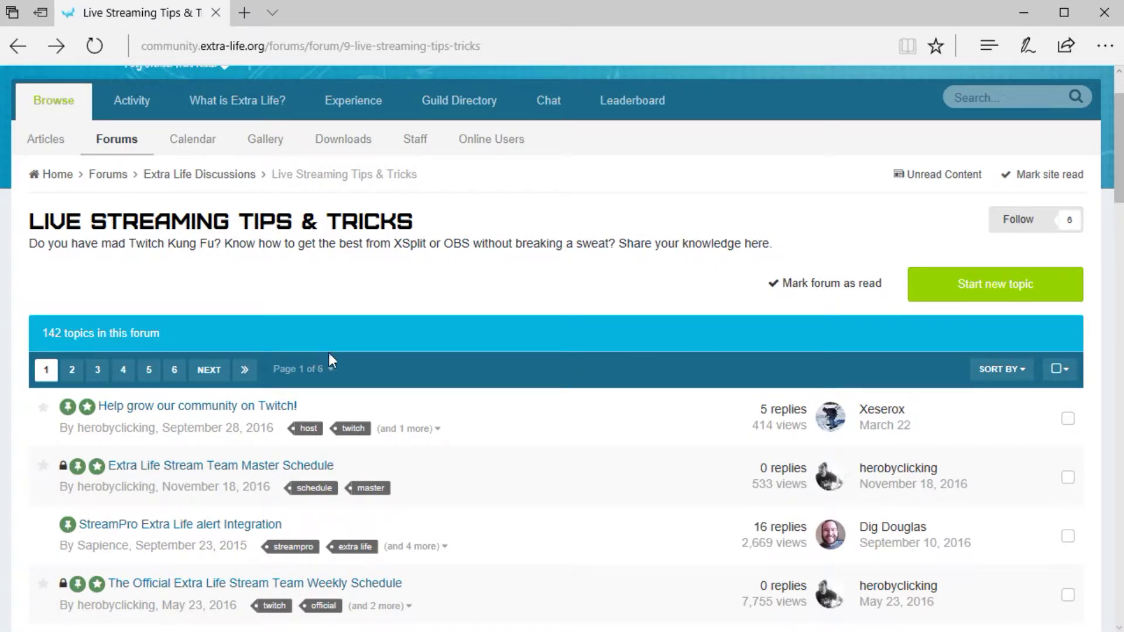
scroll(513, 372, "down", 4)
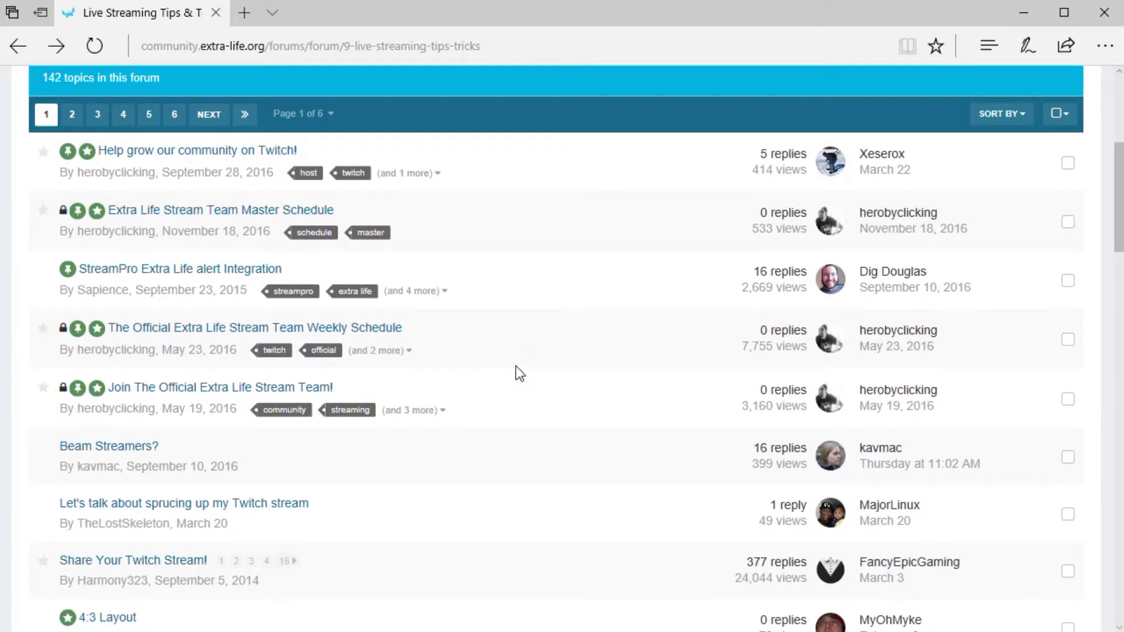
scroll(514, 367, "up", 1)
scroll(276, 304, "up", 2)
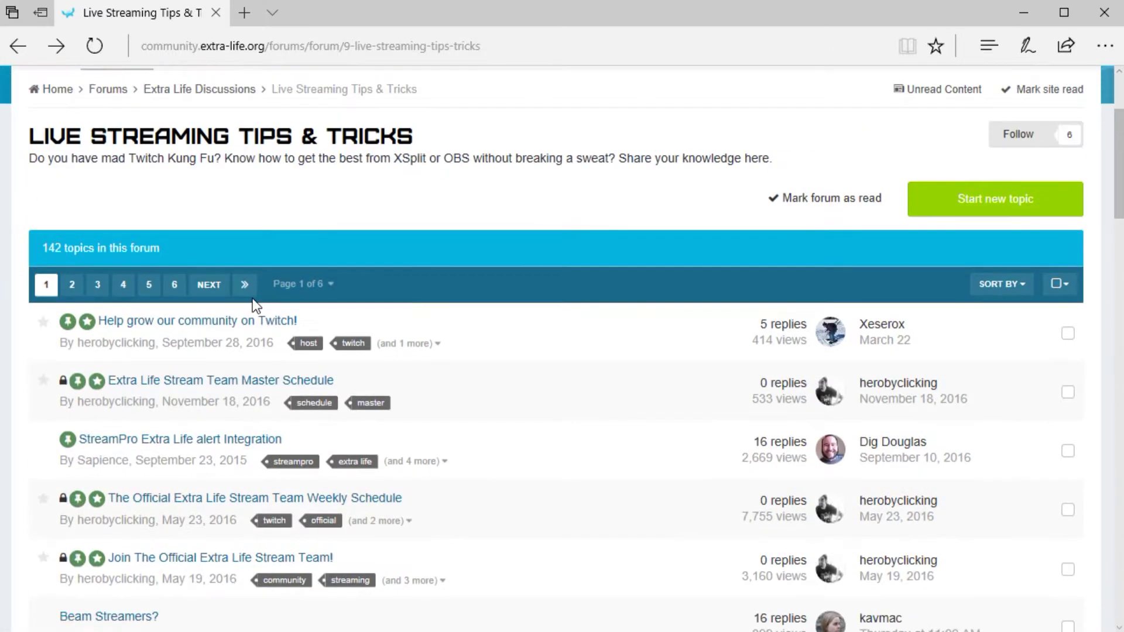
left_click(228, 328)
scroll(387, 357, "down", 1)
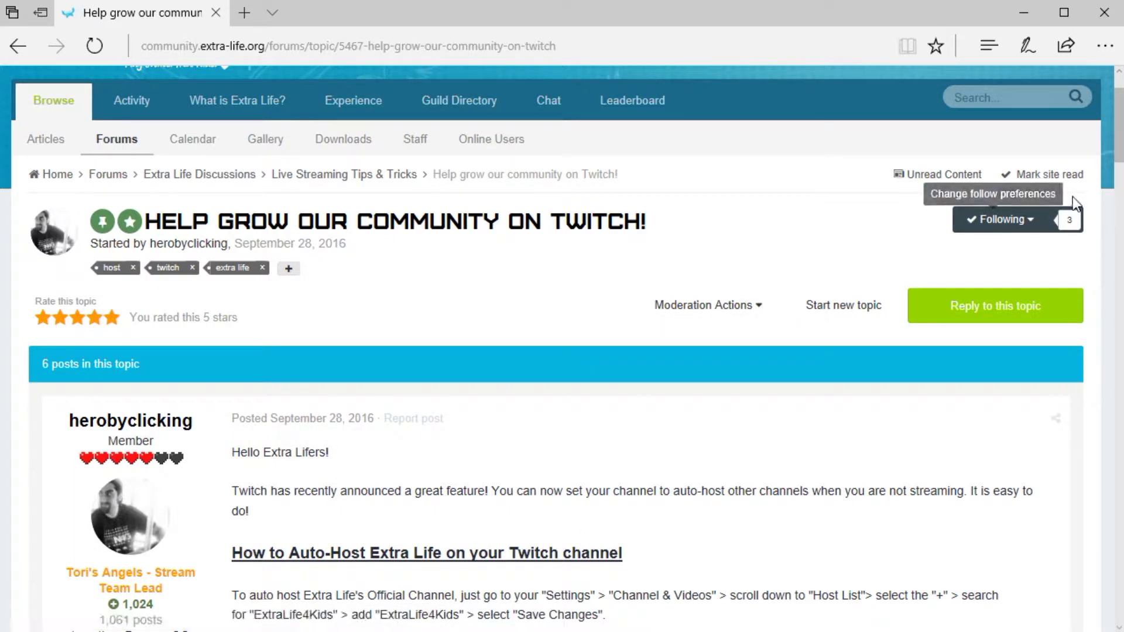
Step: View who follows the topic and save its follow preferences with an email when new content is posted
left_click(1026, 227)
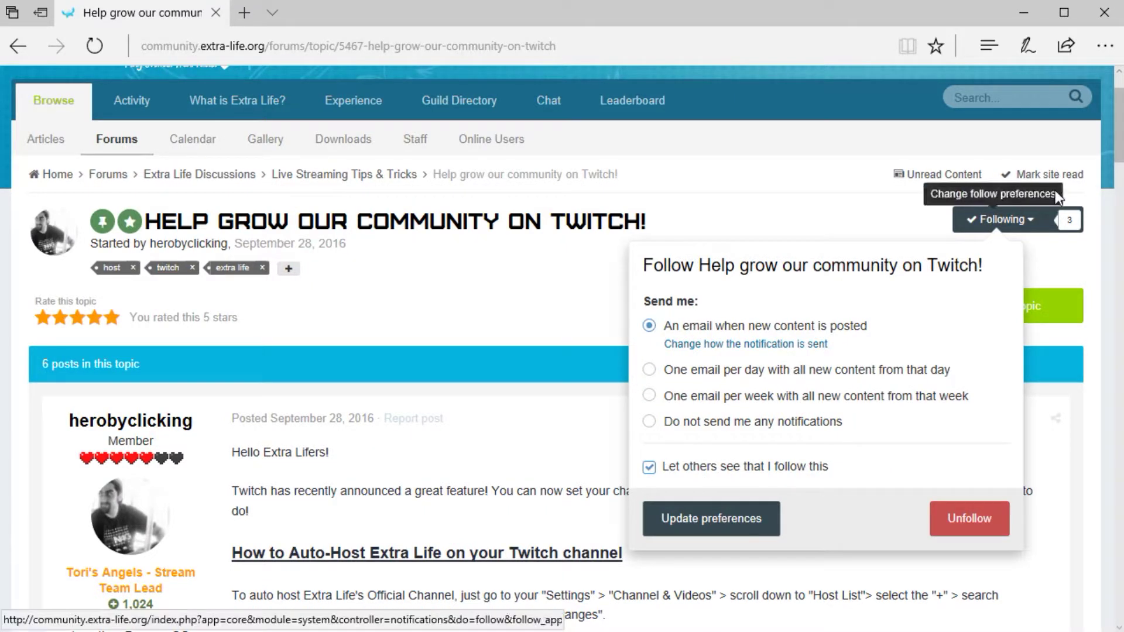
left_click(1070, 221)
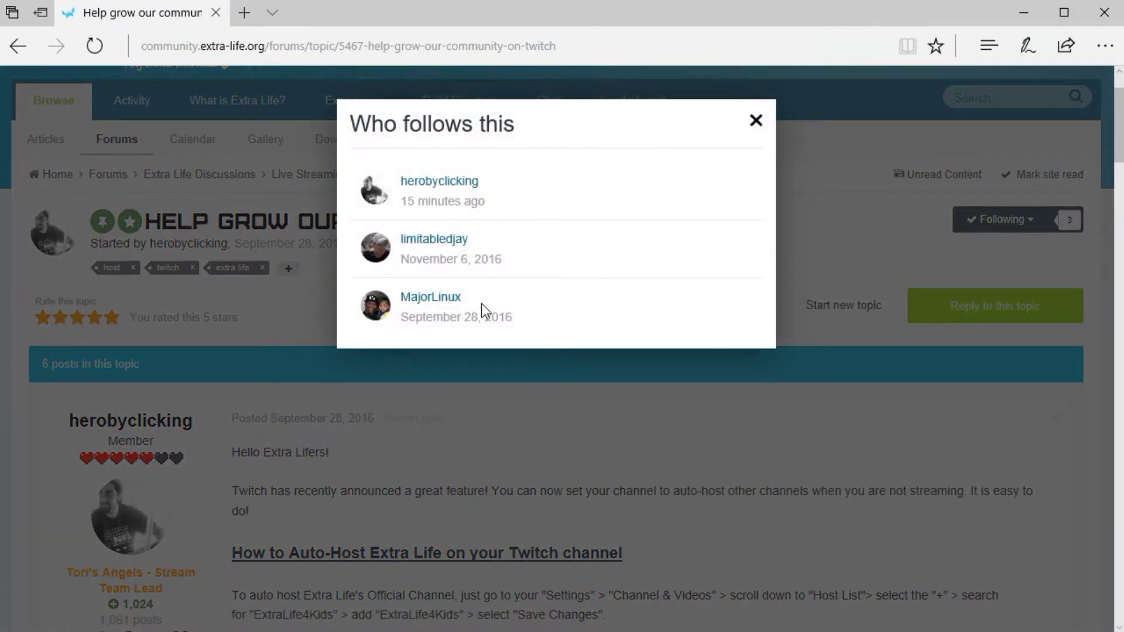
left_click(756, 120)
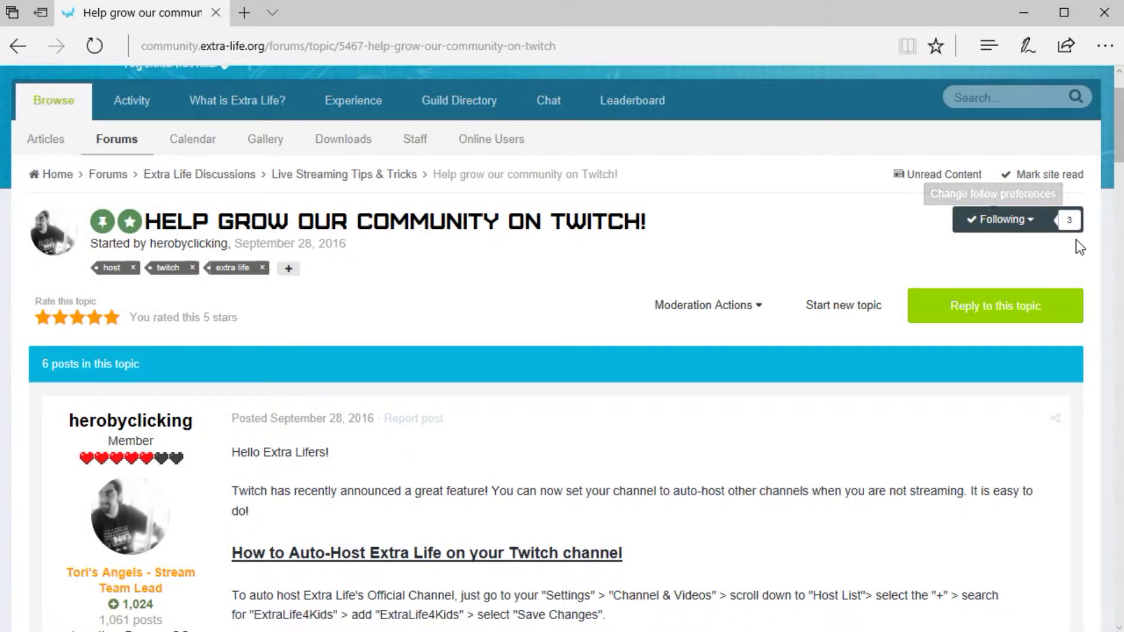
left_click(1017, 230)
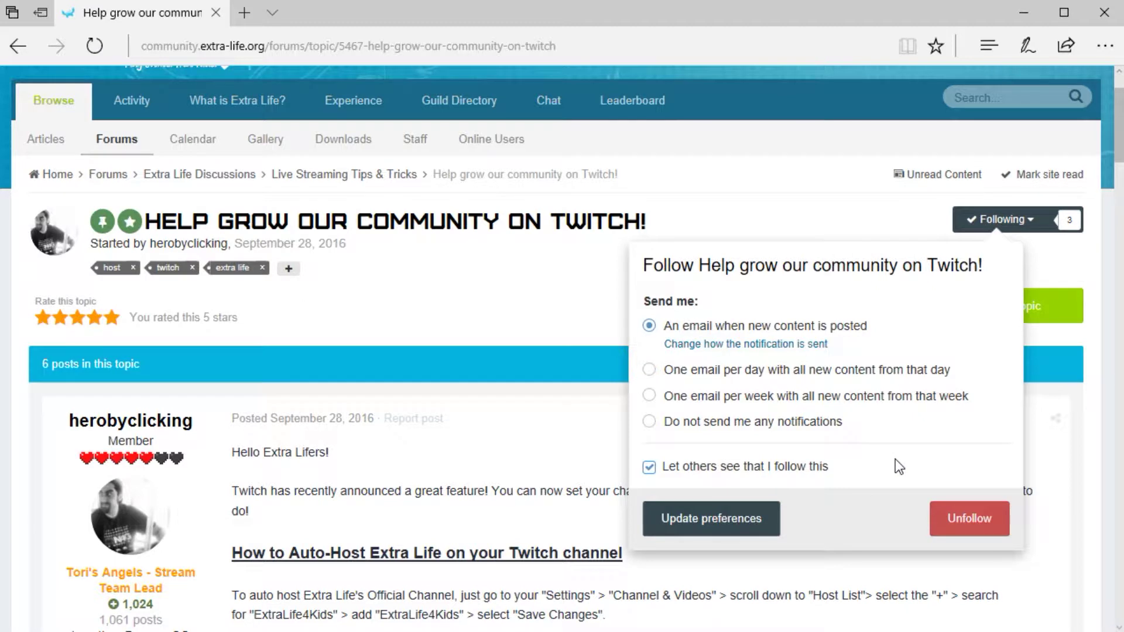
left_click(755, 523)
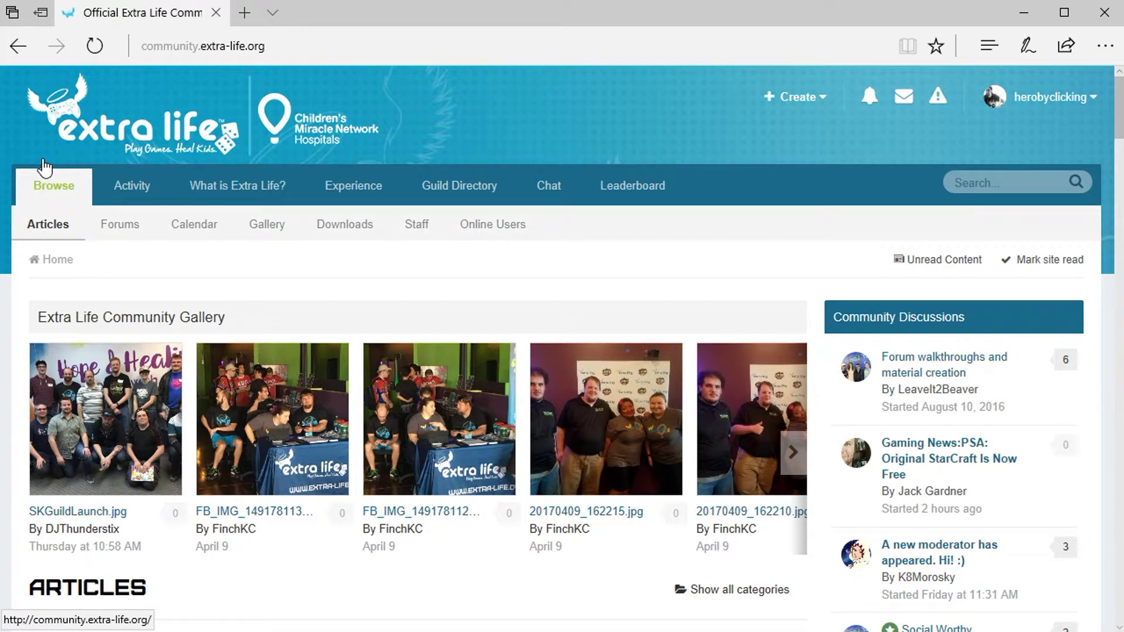
Step: Open the community calendar and start a new event in the Extra Life Community Calendar
left_click(208, 237)
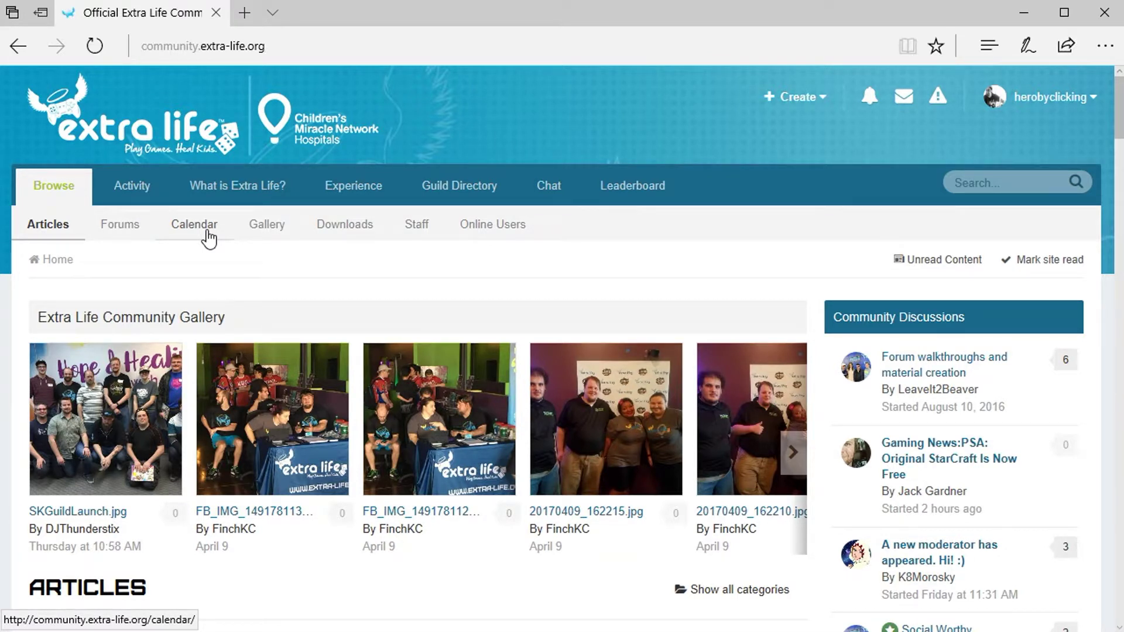
left_click(208, 233)
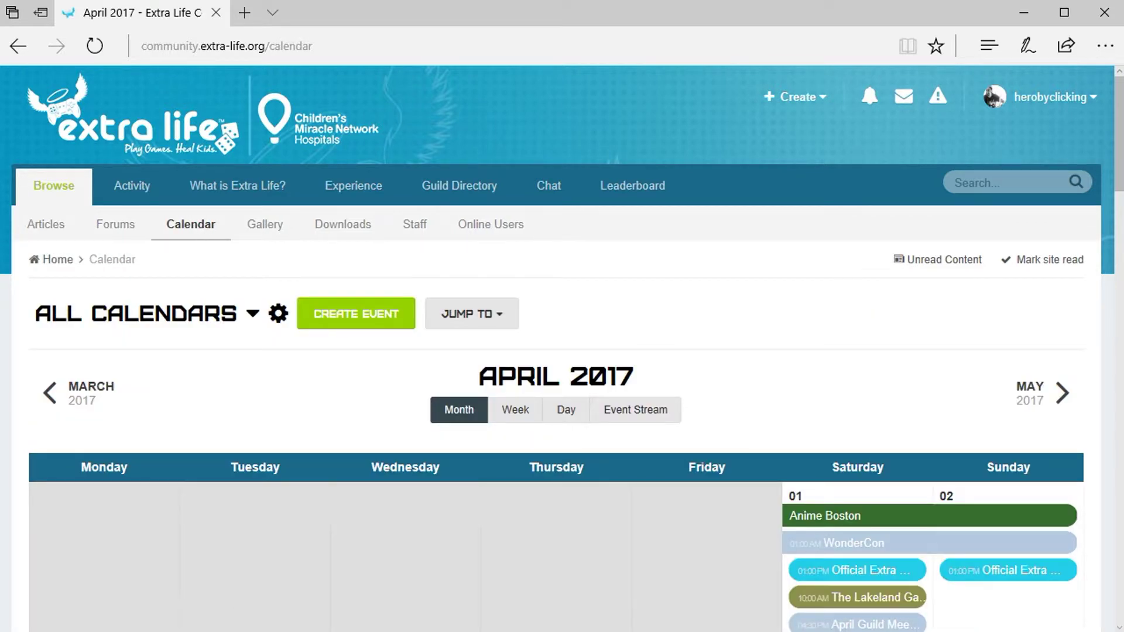
left_click(390, 324)
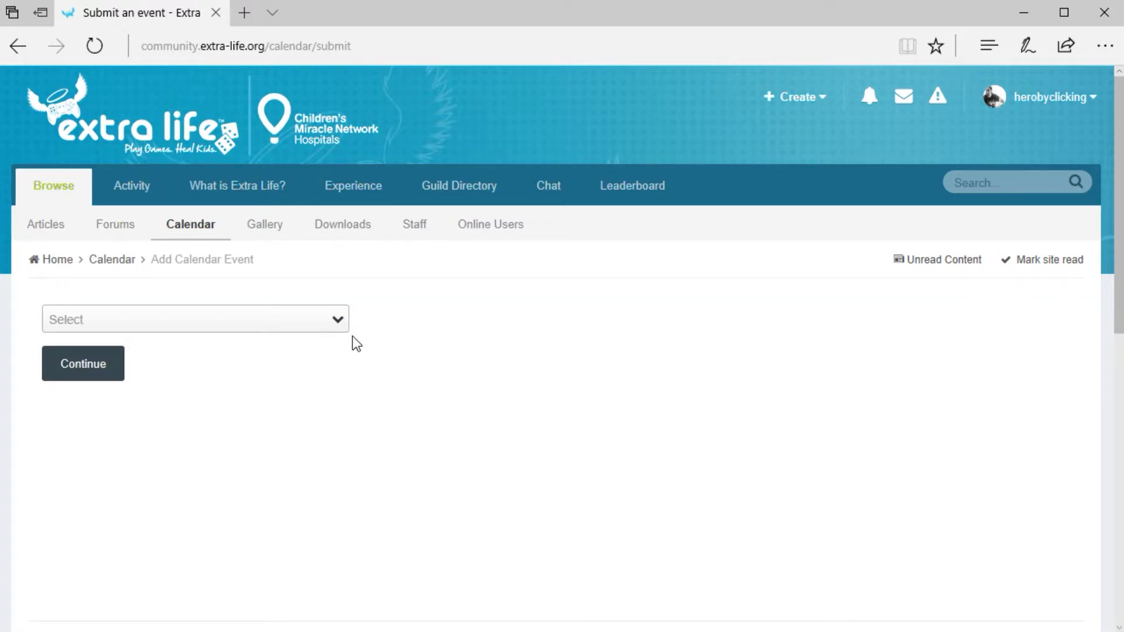
left_click(327, 317)
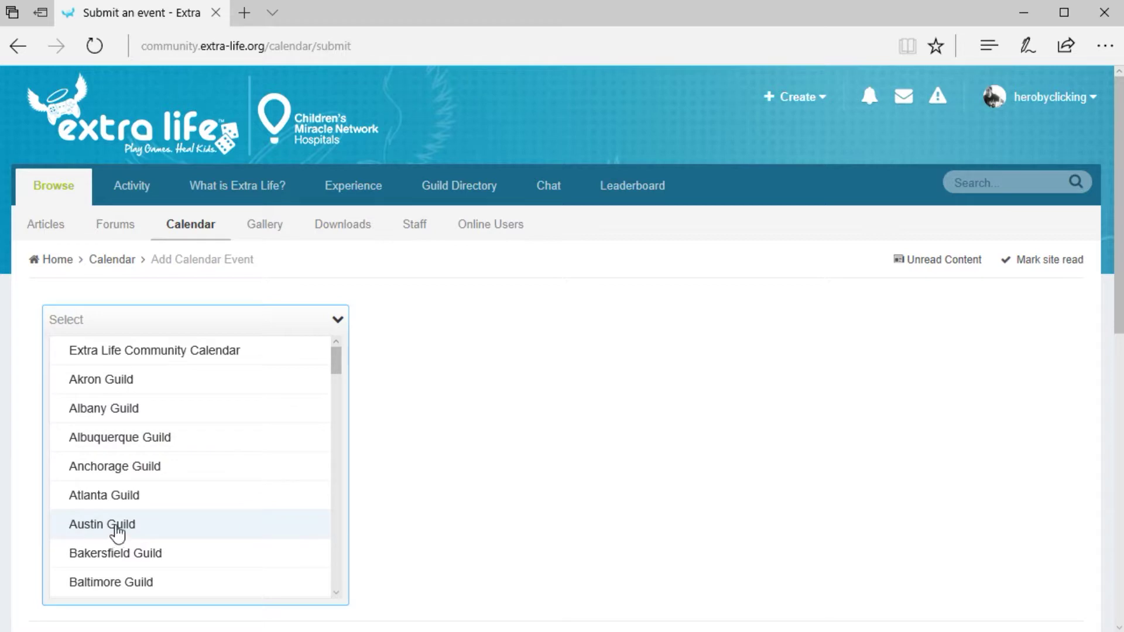
left_click(219, 355)
left_click(117, 377)
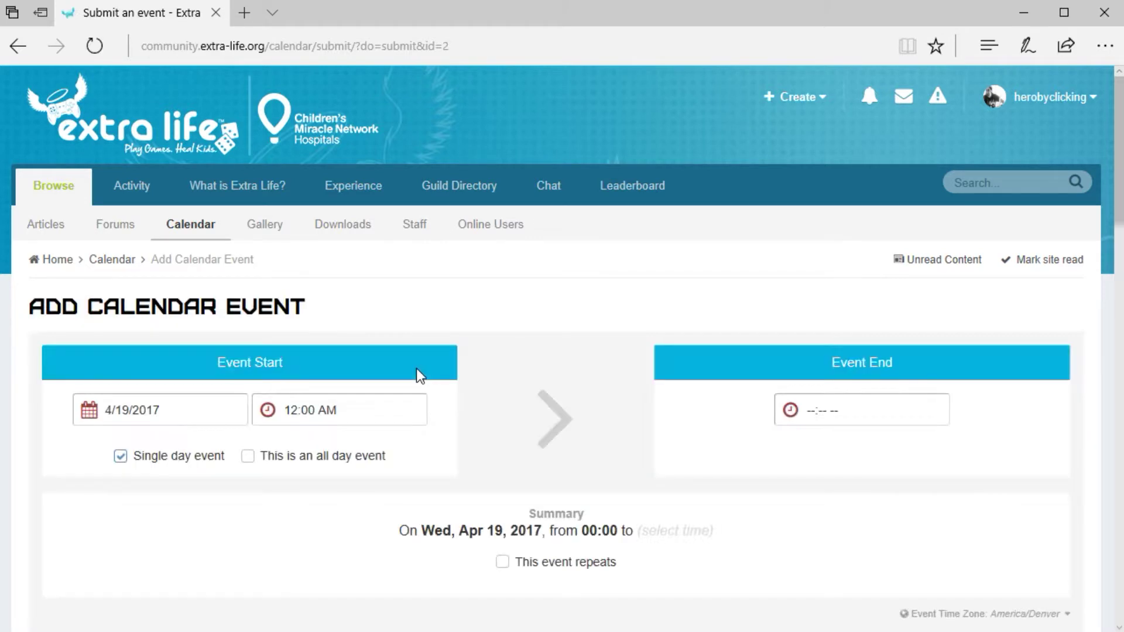
Step: Set the event's start to 4/29/2017 at 12:00 PM
left_click(160, 412)
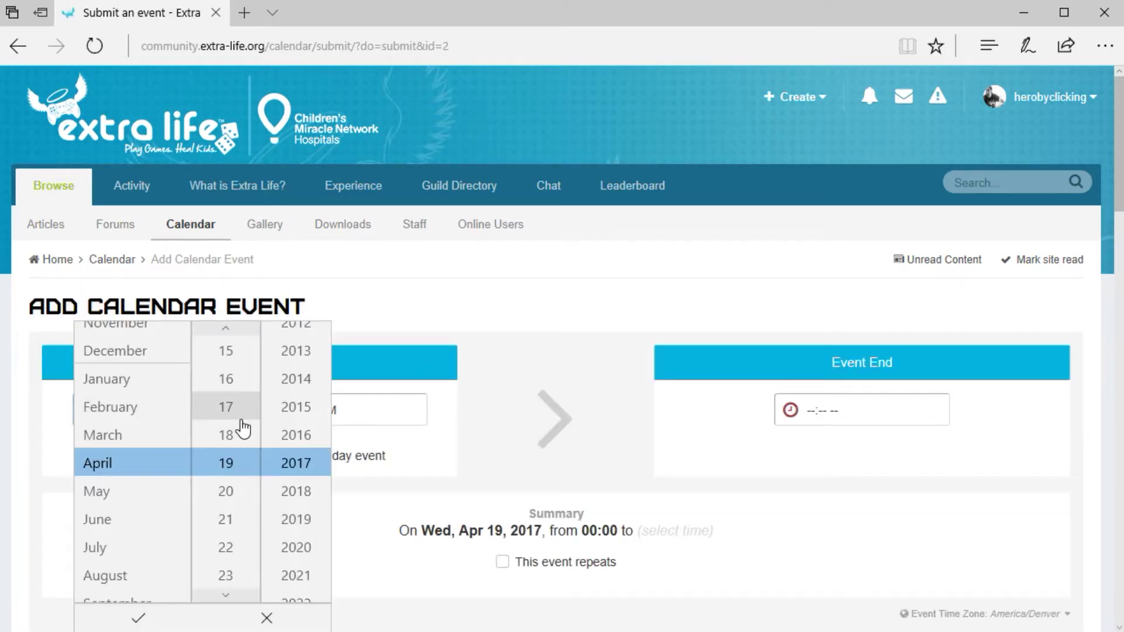
scroll(232, 526, "down", 6)
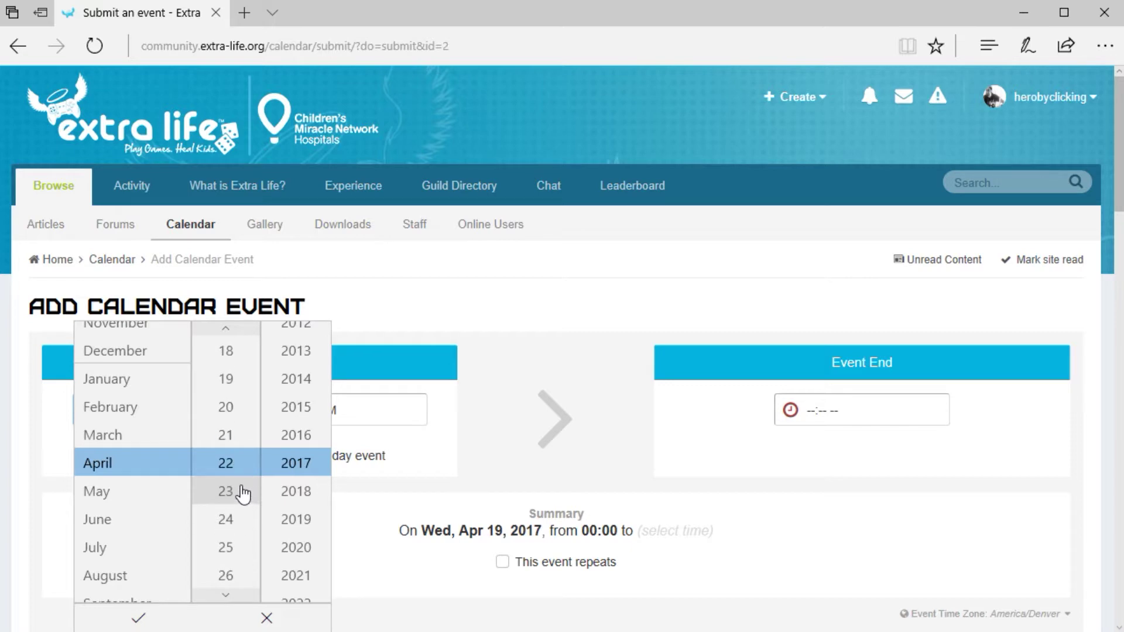
left_click(241, 577)
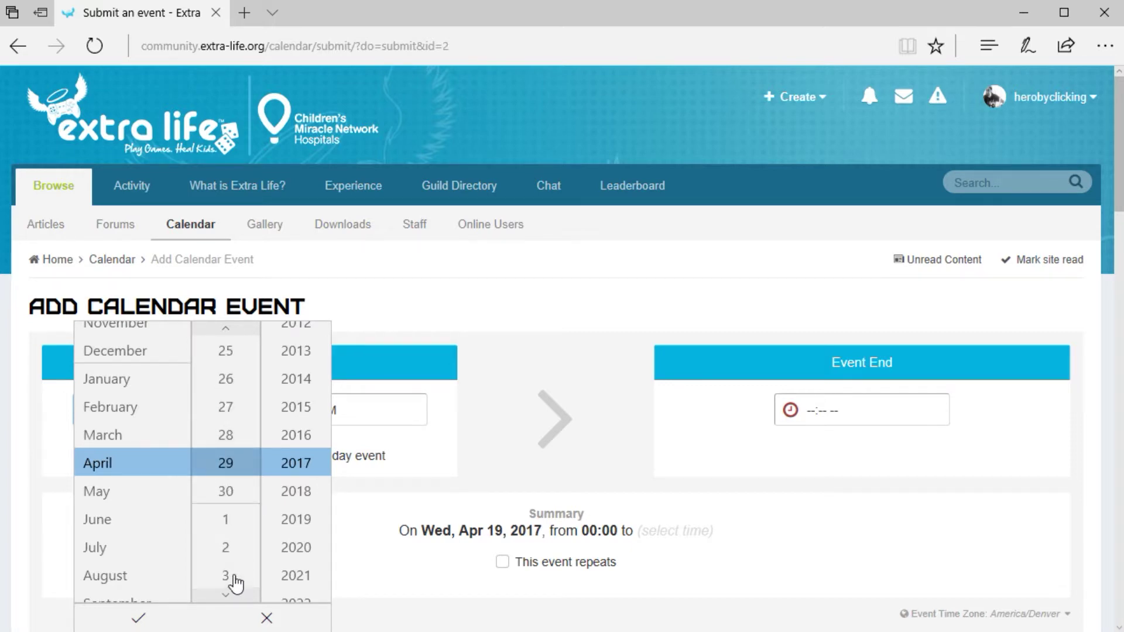
left_click(141, 619)
left_click(317, 417)
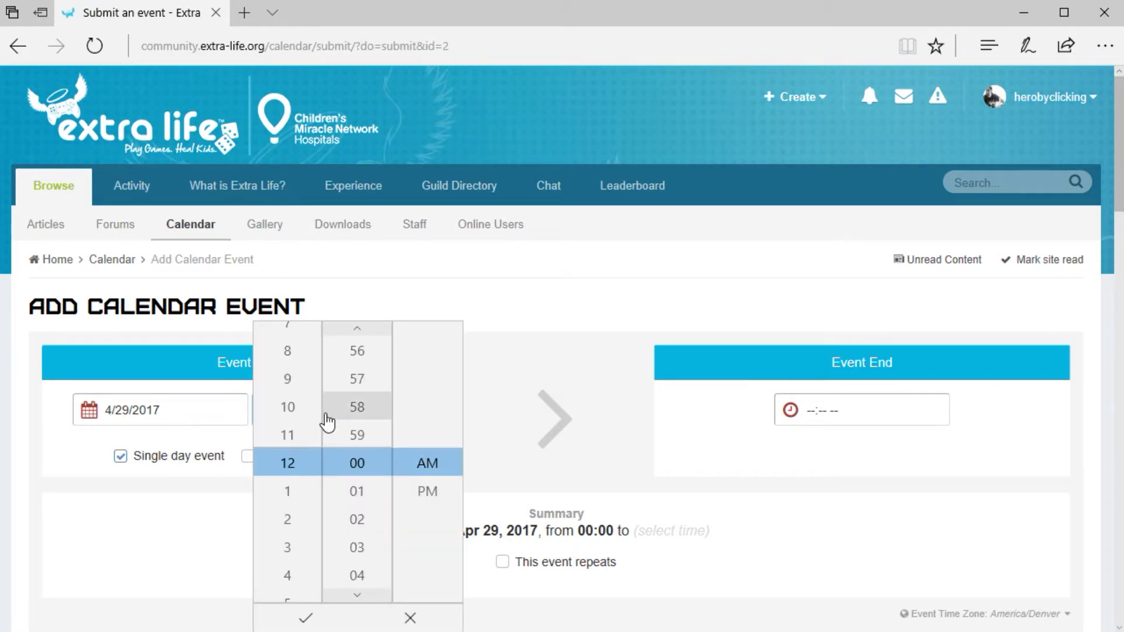
left_click(437, 495)
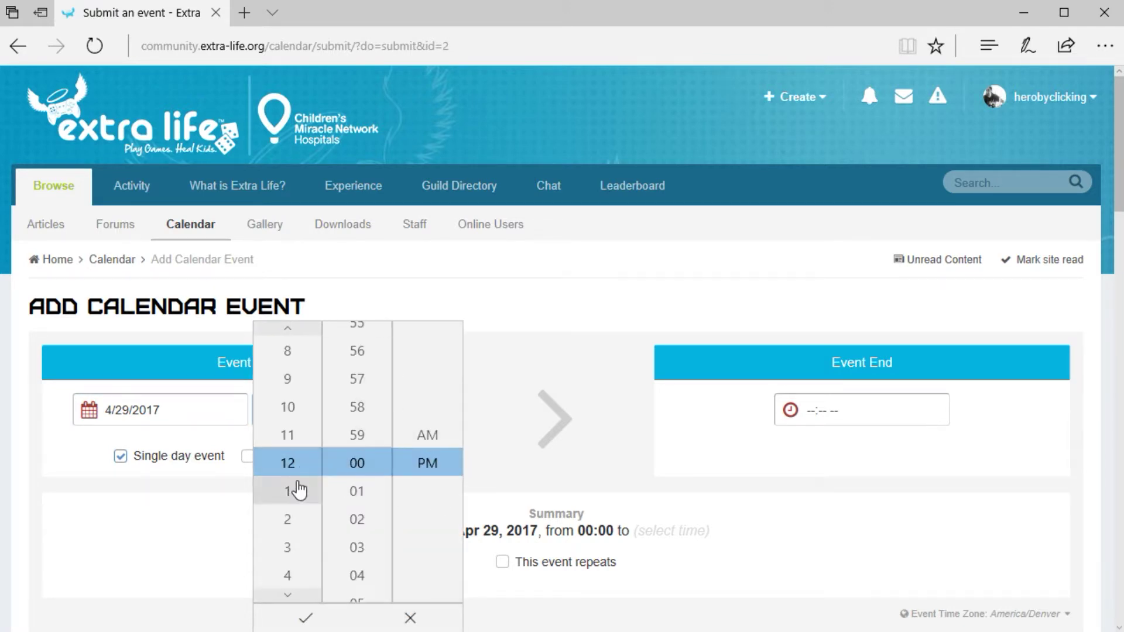
left_click(302, 618)
Step: Set the event's end time to 6:00 PM
left_click(866, 419)
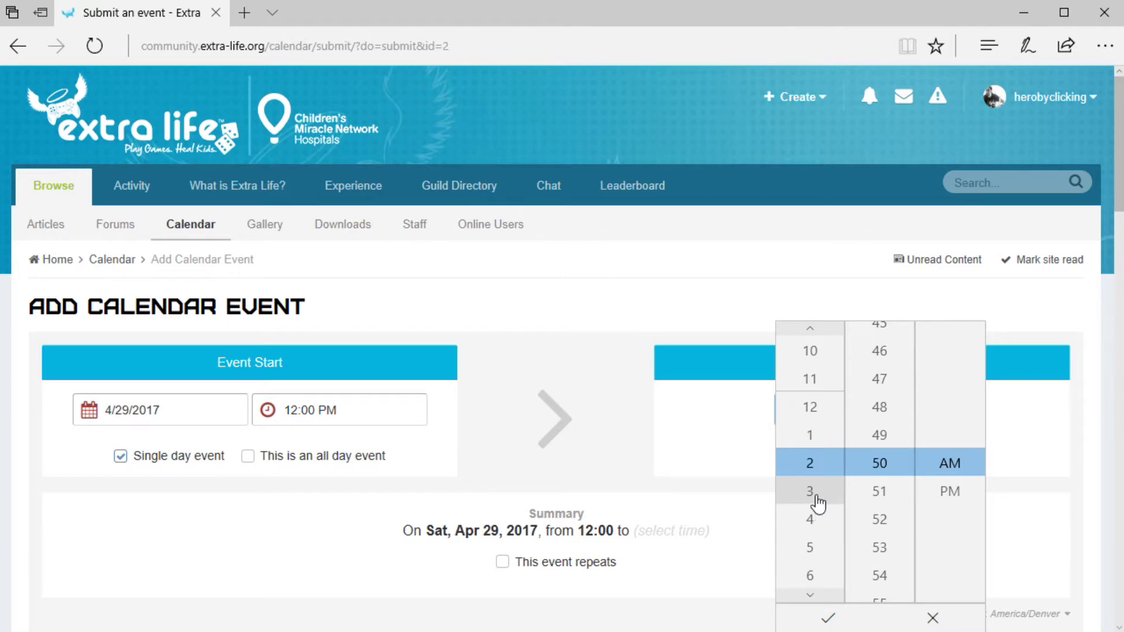
left_click(811, 546)
left_click(879, 490)
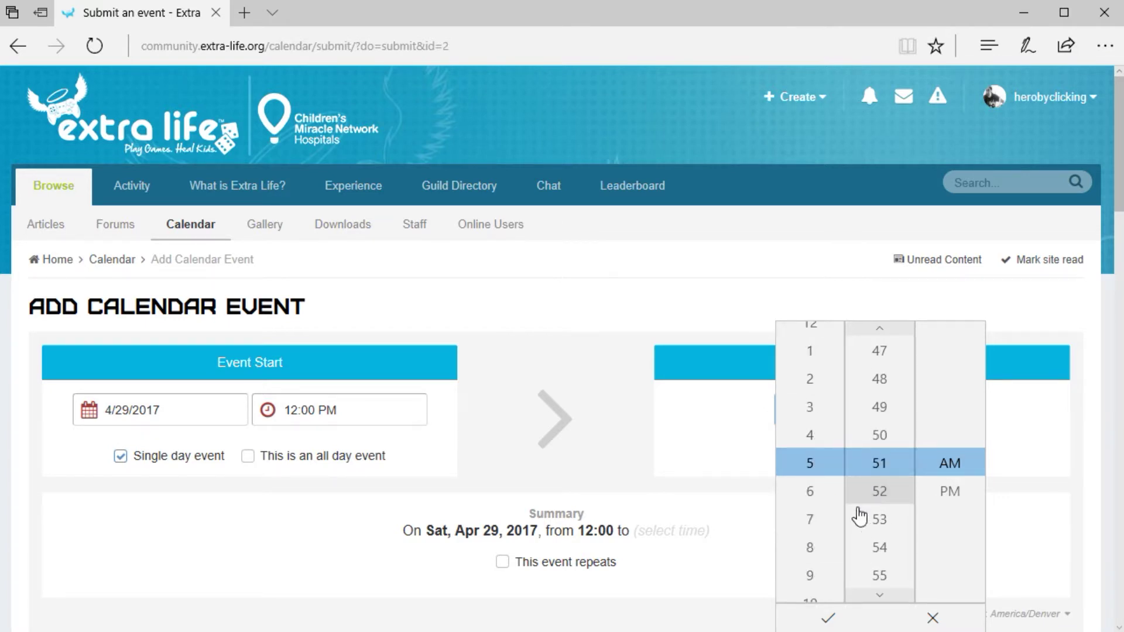
left_click(814, 491)
scroll(873, 498, "down", 6)
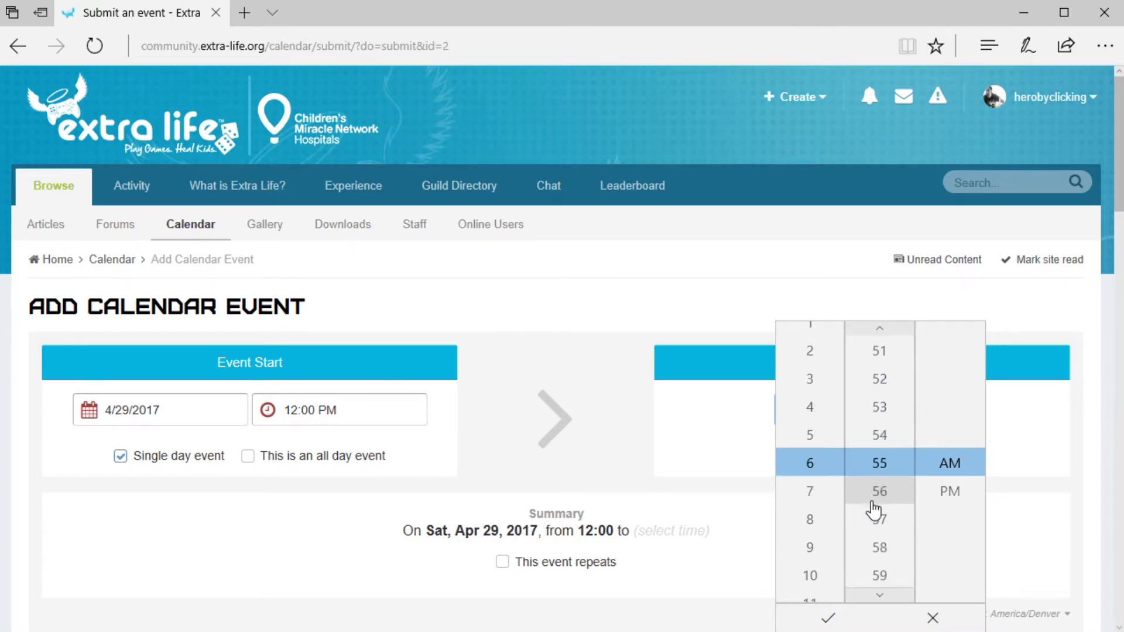
left_click(878, 548)
left_click(950, 491)
left_click(826, 614)
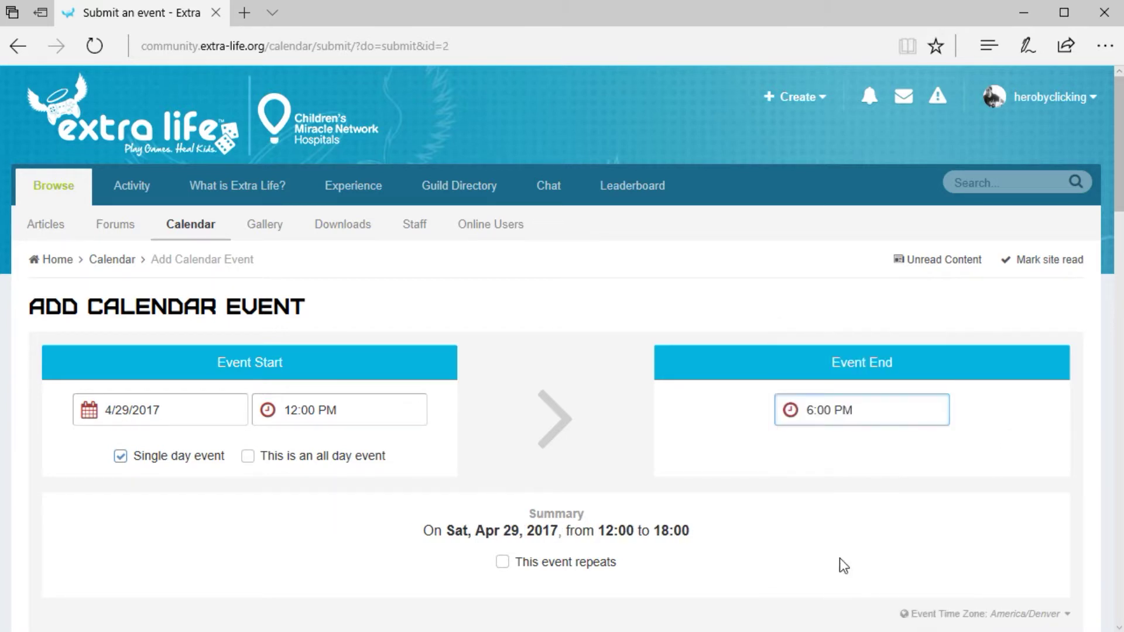
Step: Title the event "Tabletop Event" and add the tag "tabletop"
scroll(419, 491, "down", 4)
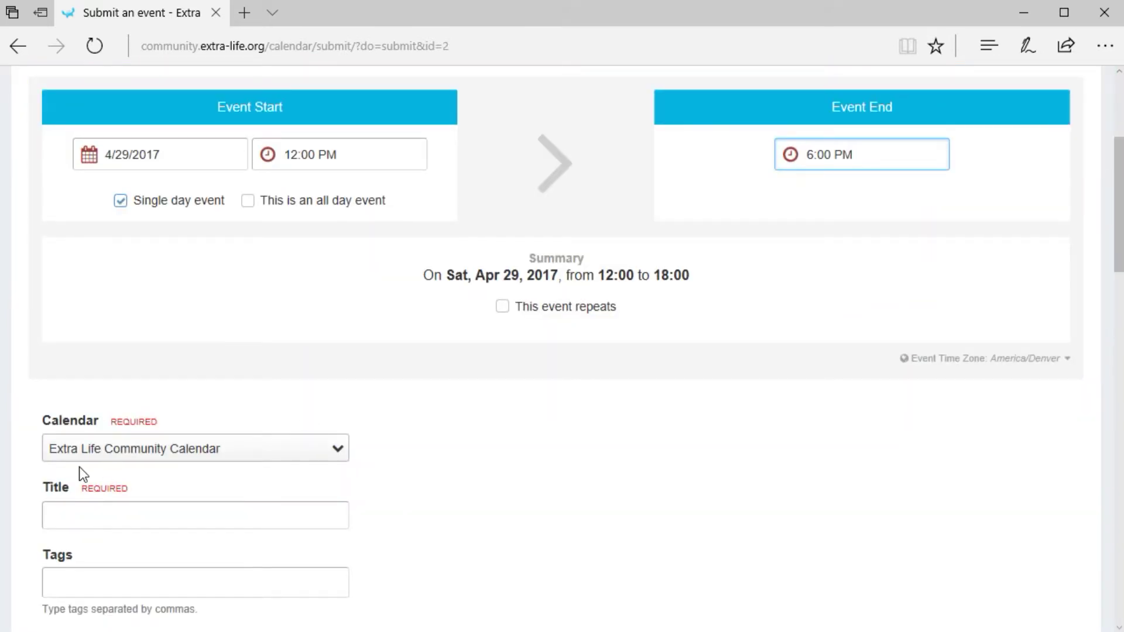
scroll(79, 466, "down", 3)
left_click(68, 345)
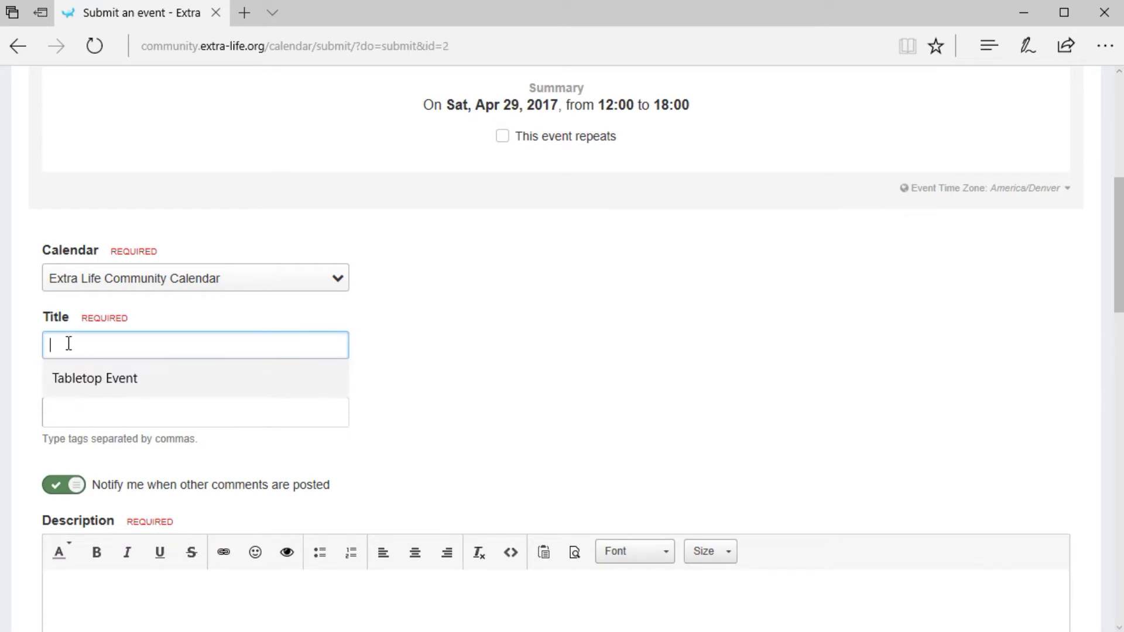
left_click(163, 374)
left_click(108, 417)
type("tabletopn")
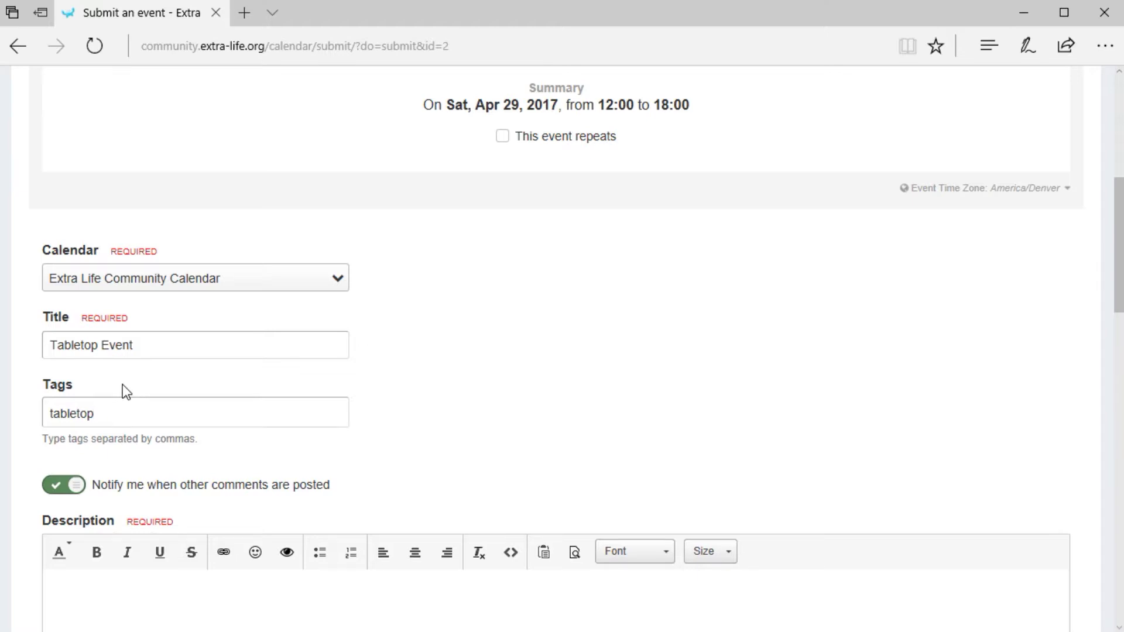
key("comma")
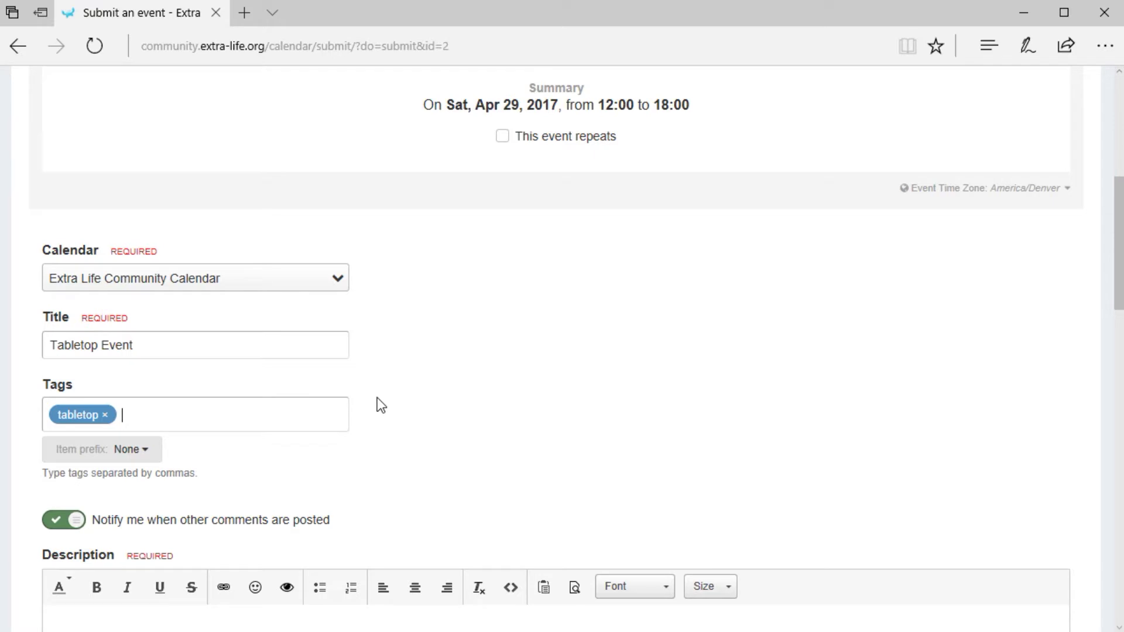
Step: Write the event description "I am hosting a tabletop event!"
scroll(496, 263, "down", 4)
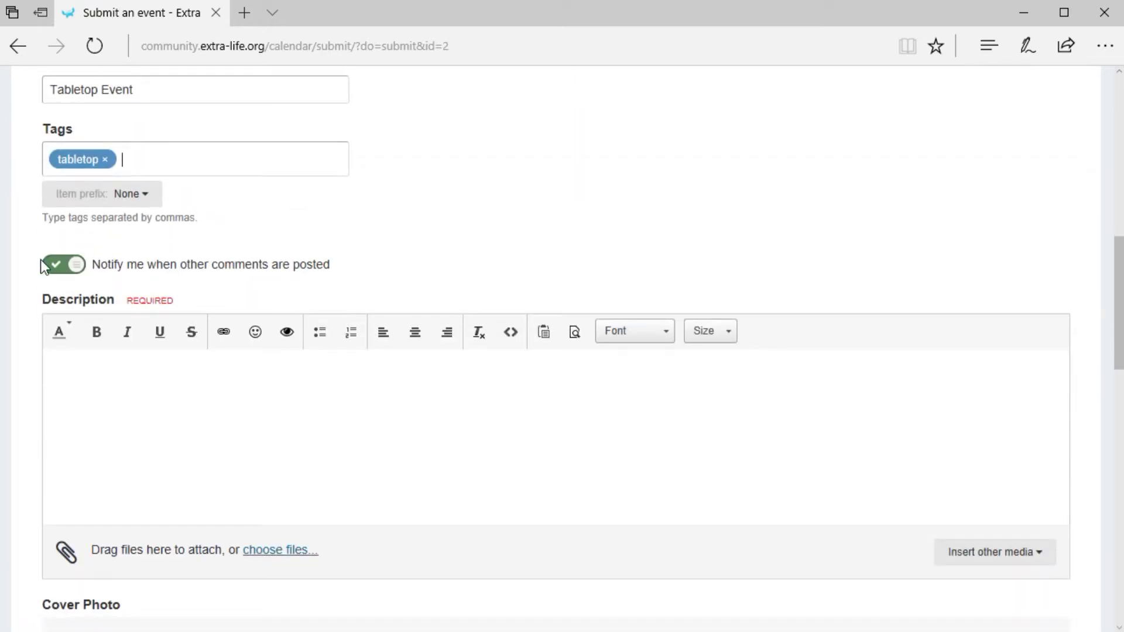
left_click(109, 399)
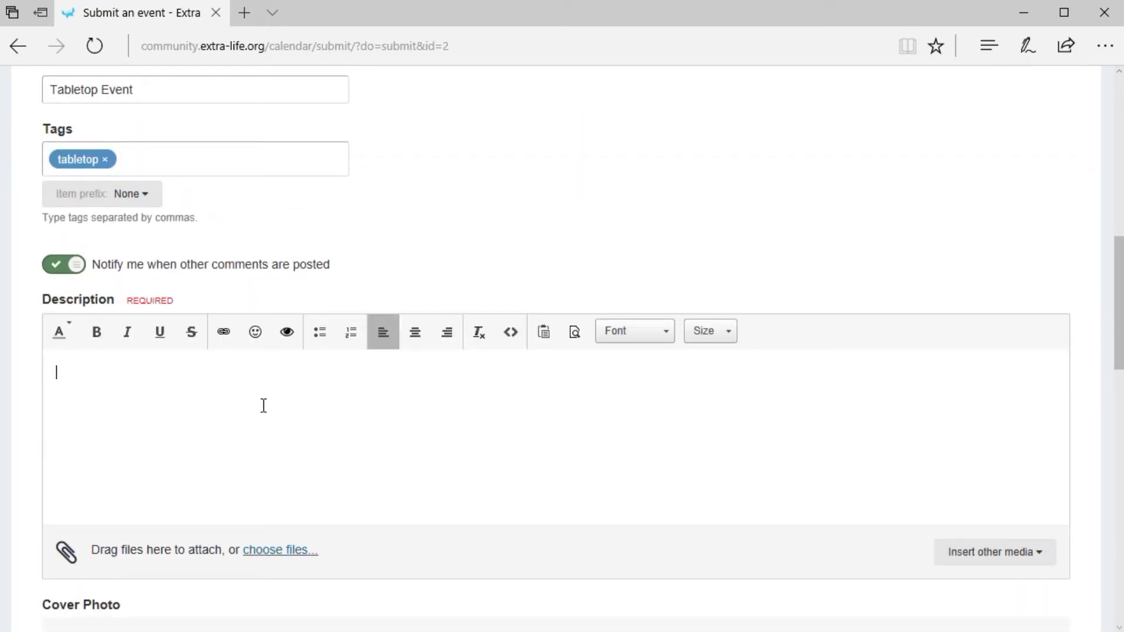
type("I am hosting a t")
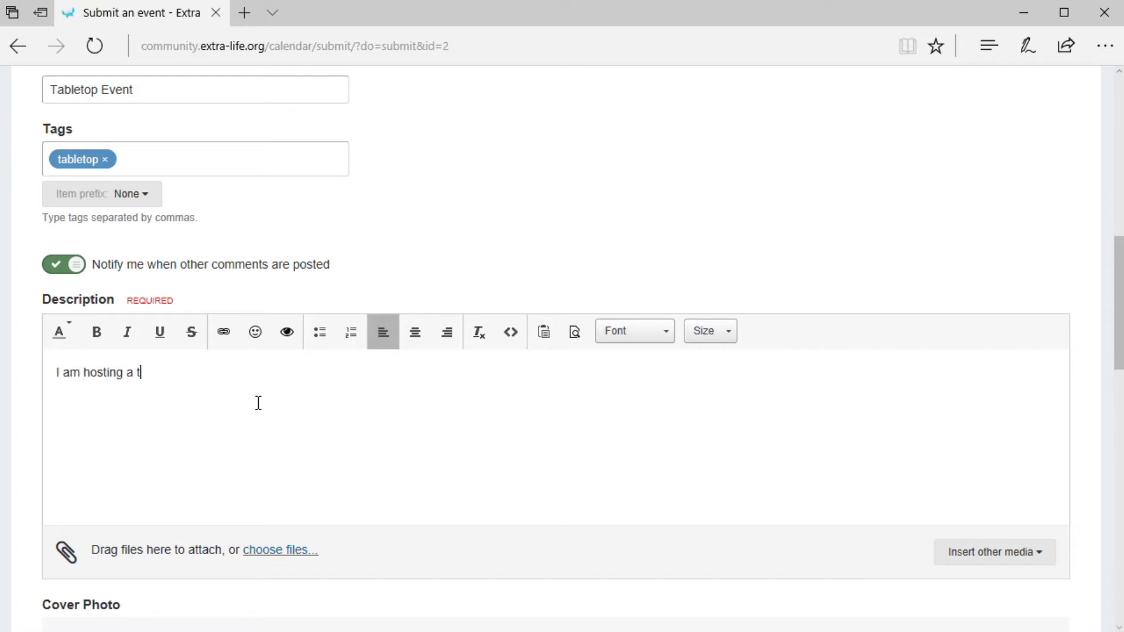
type("abletop event!")
key("Return")
Step: Fill in the event's location with the venue's street address, city, state and ZIP code
scroll(274, 409, "down", 3)
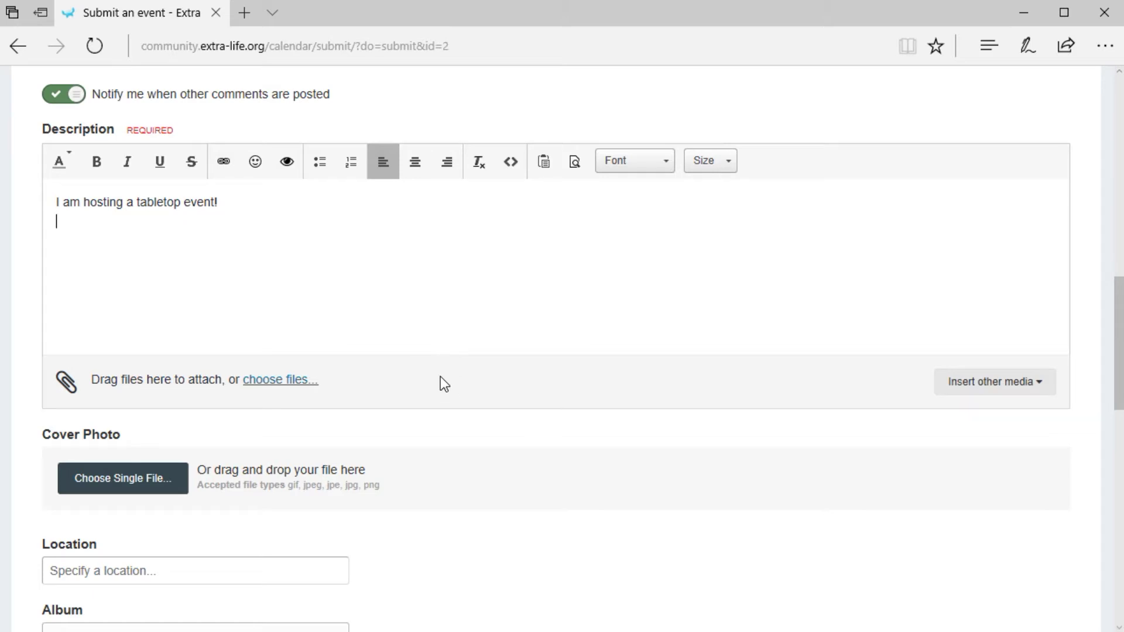
scroll(287, 304, "down", 2)
scroll(355, 392, "down", 2)
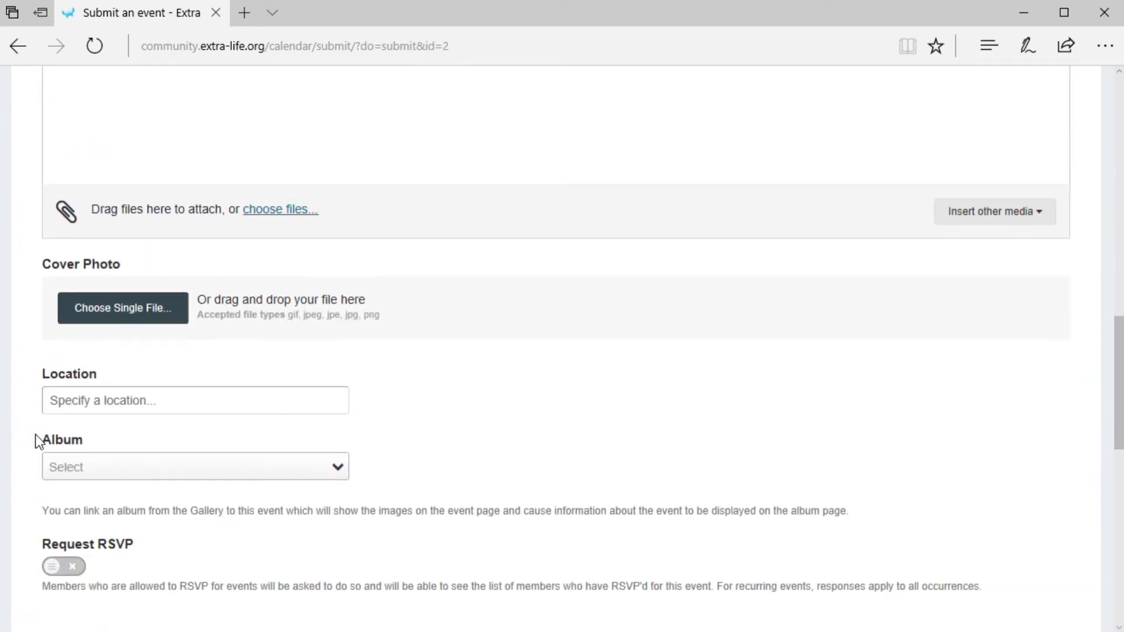
left_click(173, 397)
left_click(239, 475)
scroll(521, 412, "down", 4)
left_click(135, 311)
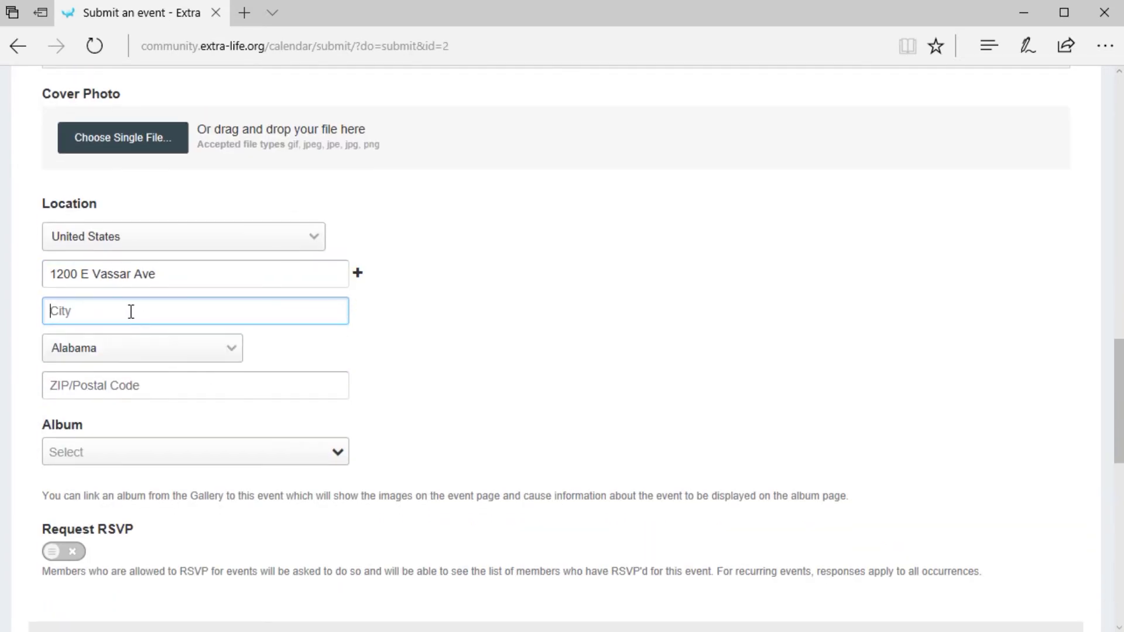
left_click(100, 353)
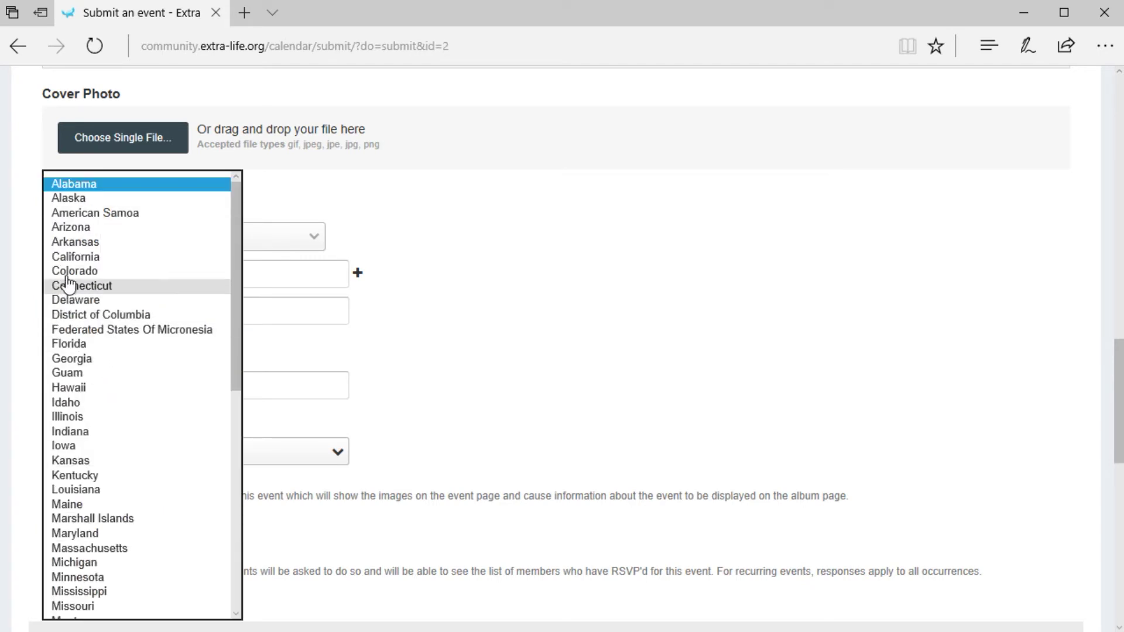
left_click(70, 268)
left_click(250, 379)
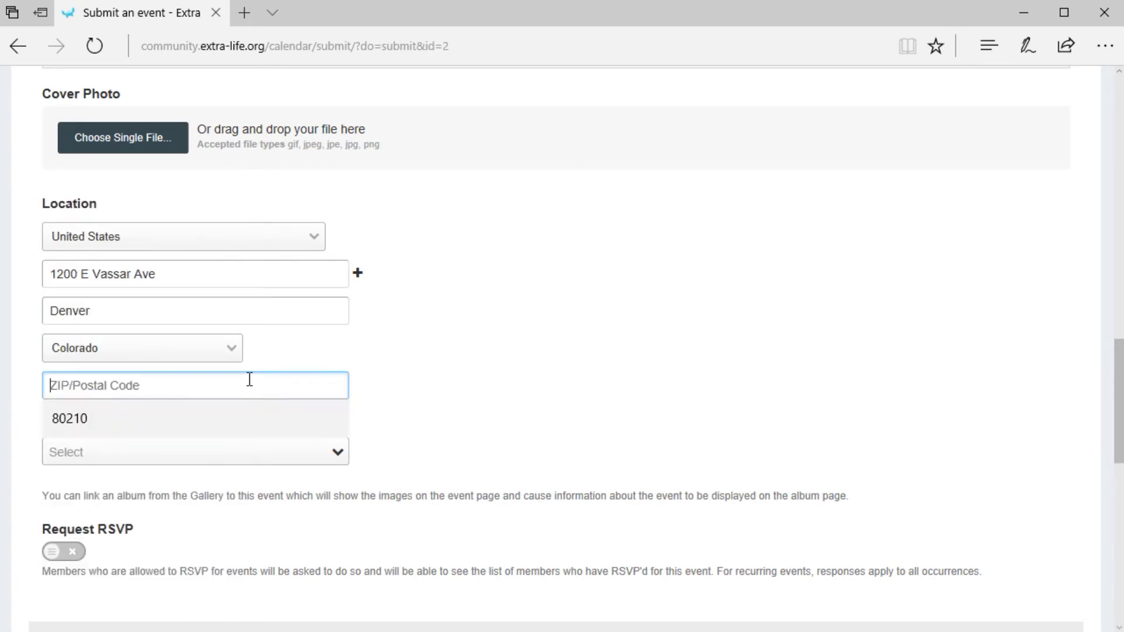
left_click(153, 413)
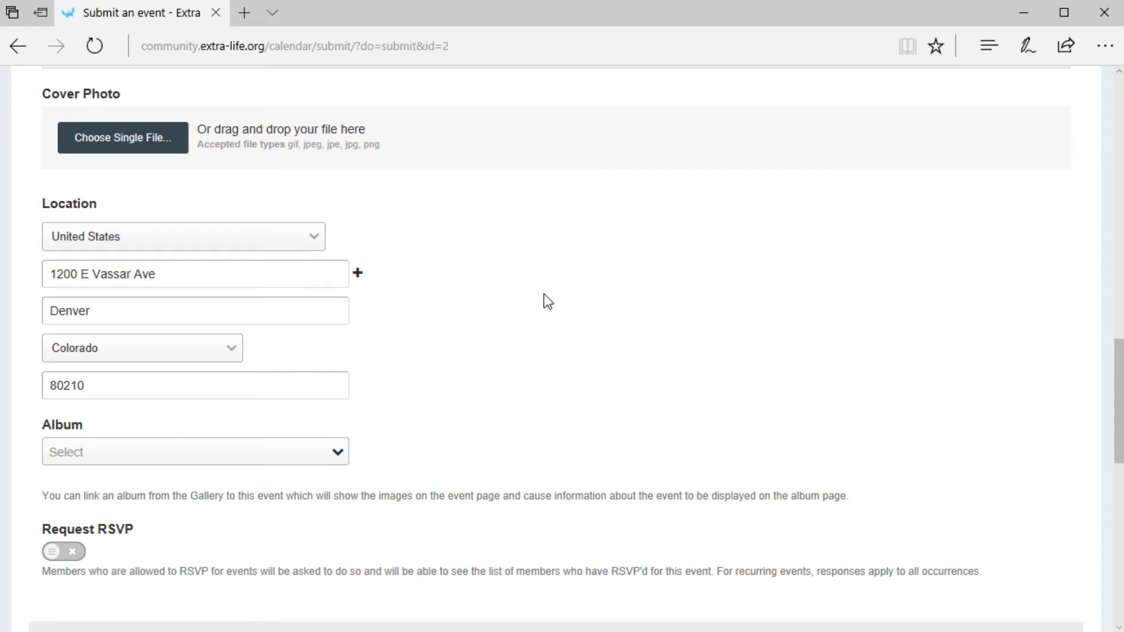
Step: Submit the completed event, leaving the album unselected and the RSVP request off
scroll(83, 330, "down", 3)
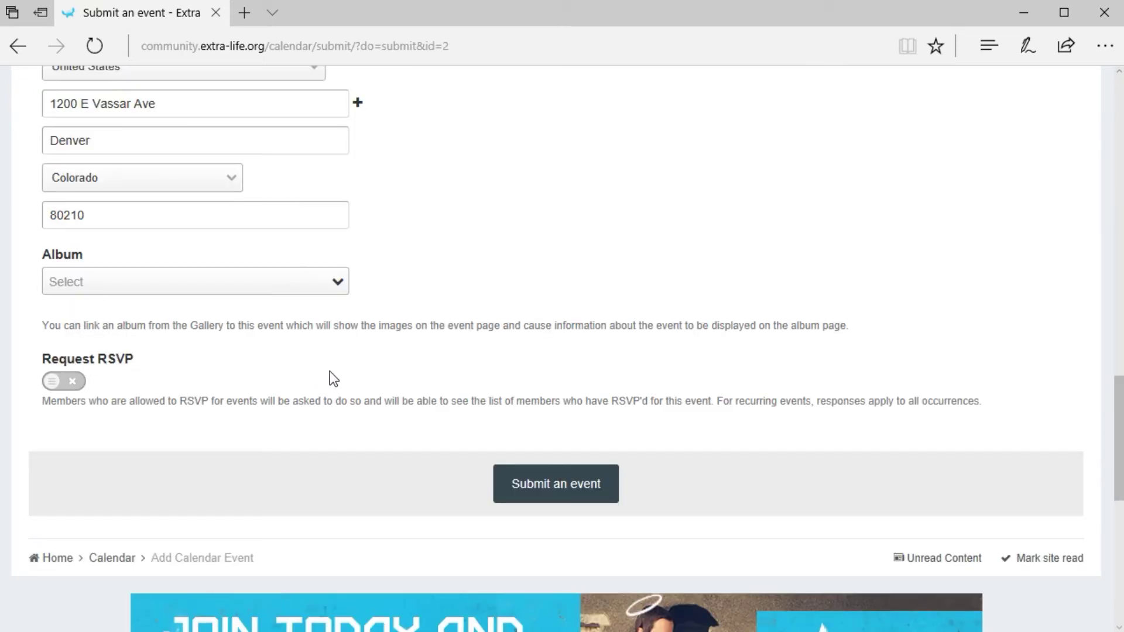
scroll(410, 380, "down", 3)
left_click(539, 316)
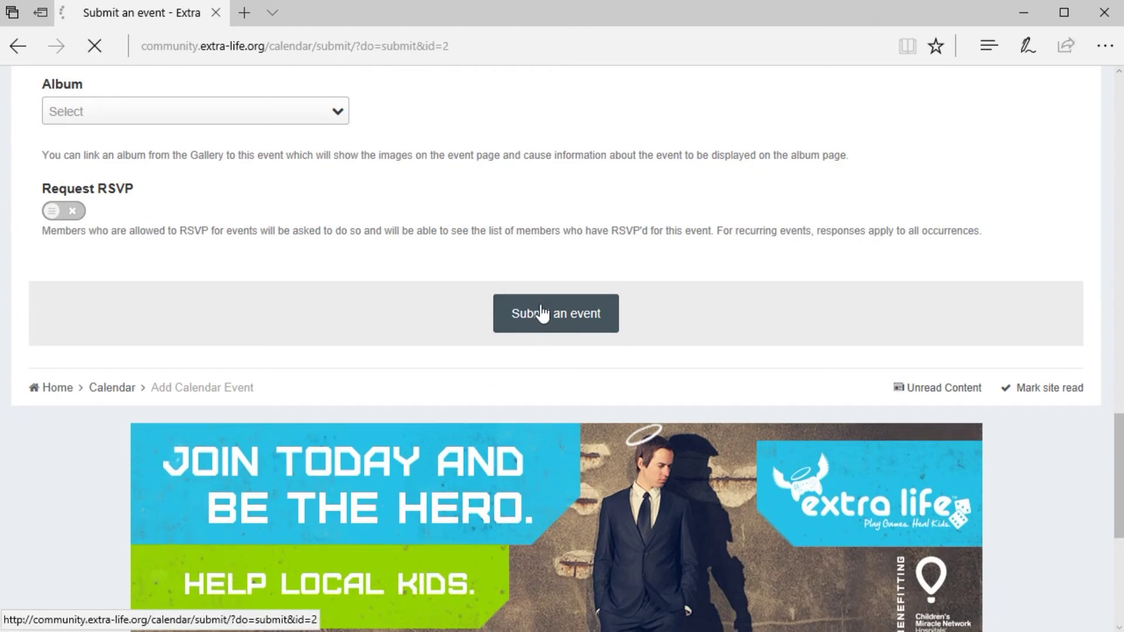
scroll(613, 344, "down", 2)
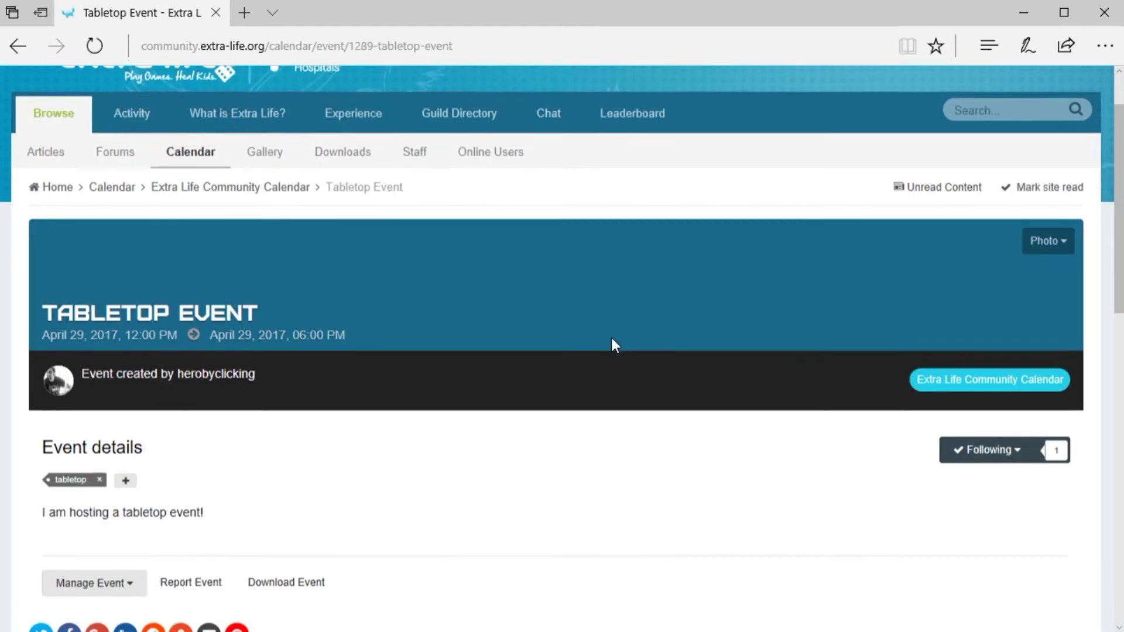
Step: Return to the April 2017 calendar, preview Tabletop Event on the 29th and open its event page
left_click(204, 147)
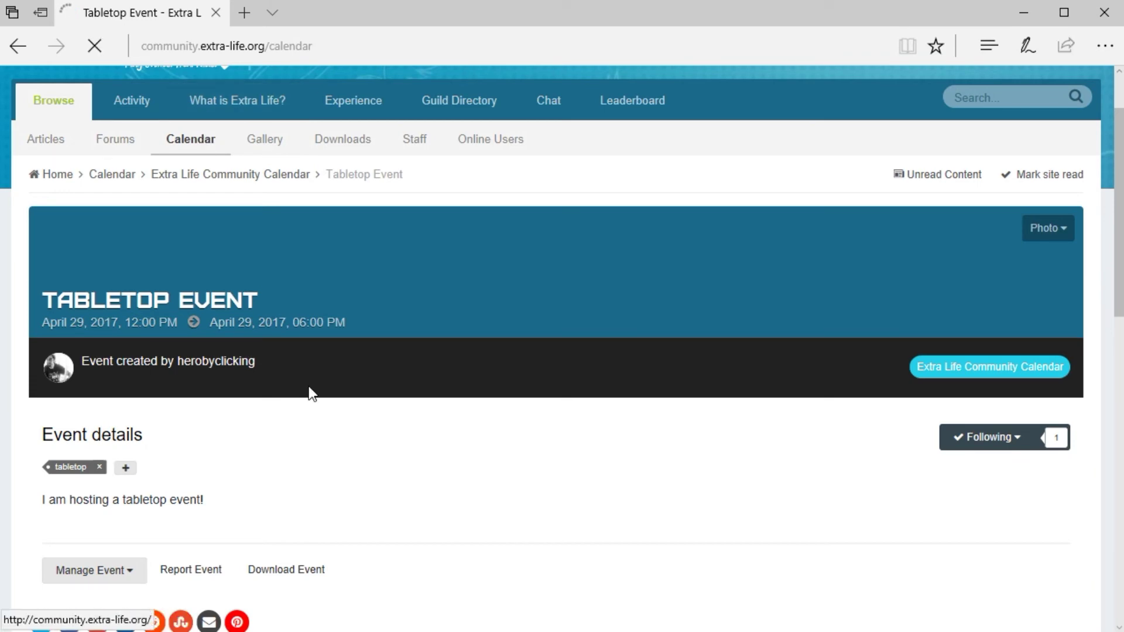
scroll(472, 386, "down", 4)
scroll(508, 372, "down", 10)
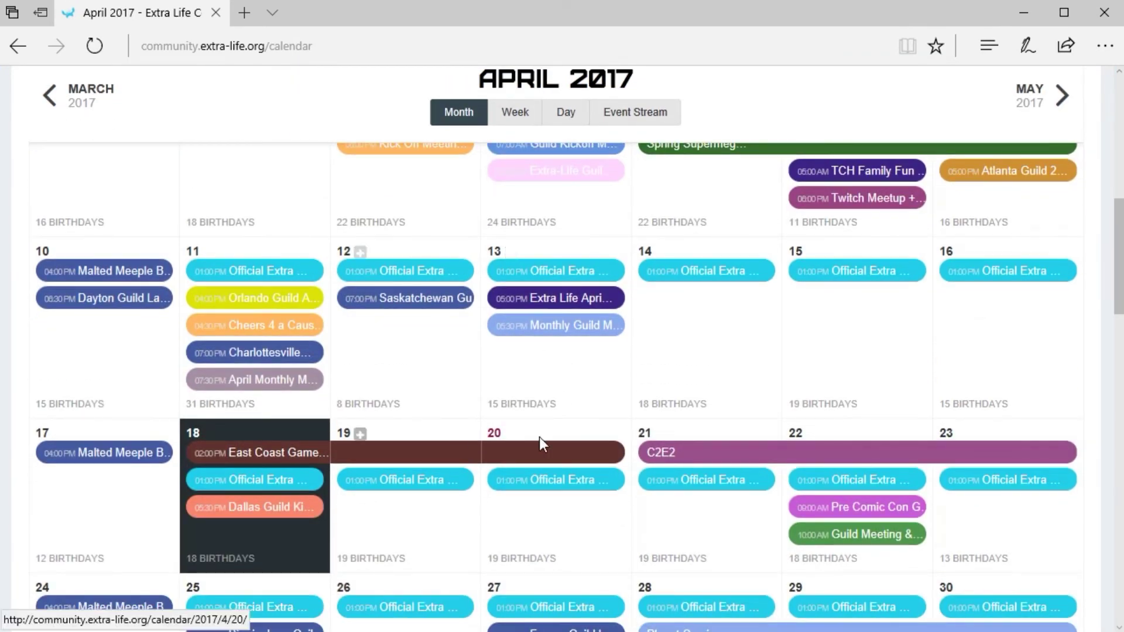
scroll(722, 421, "up", 2)
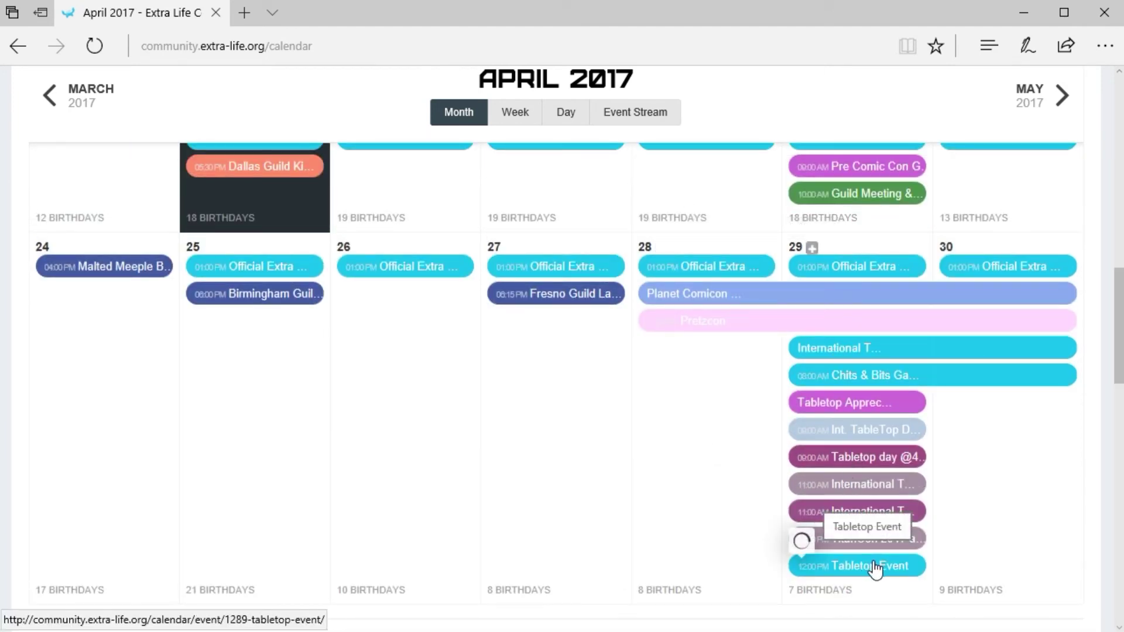
mouse_move(876, 571)
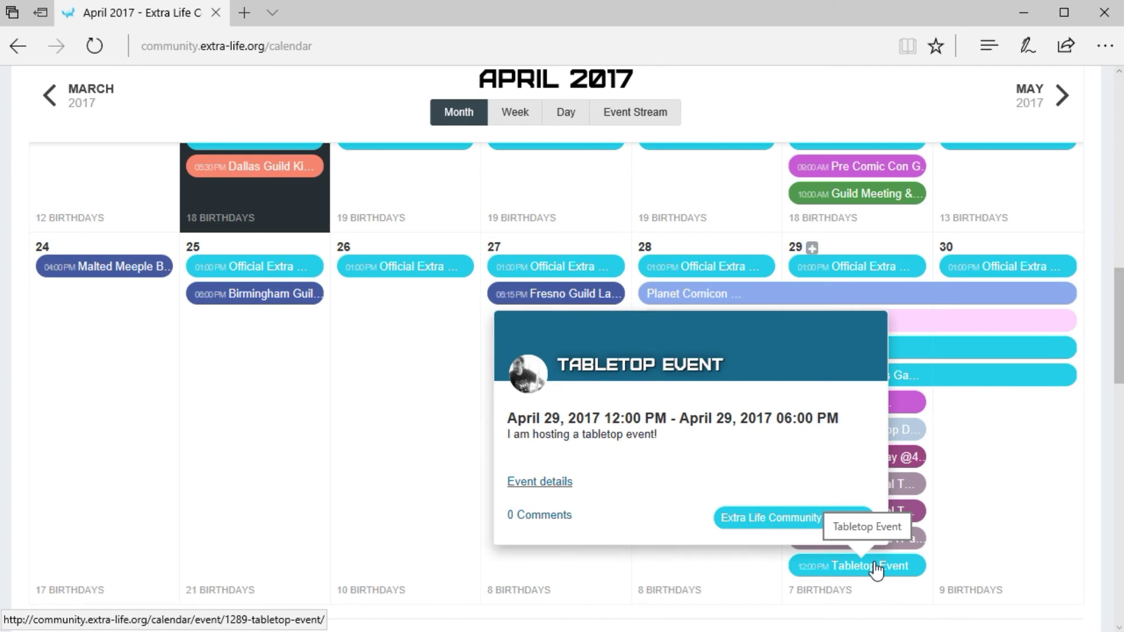
left_click(877, 567)
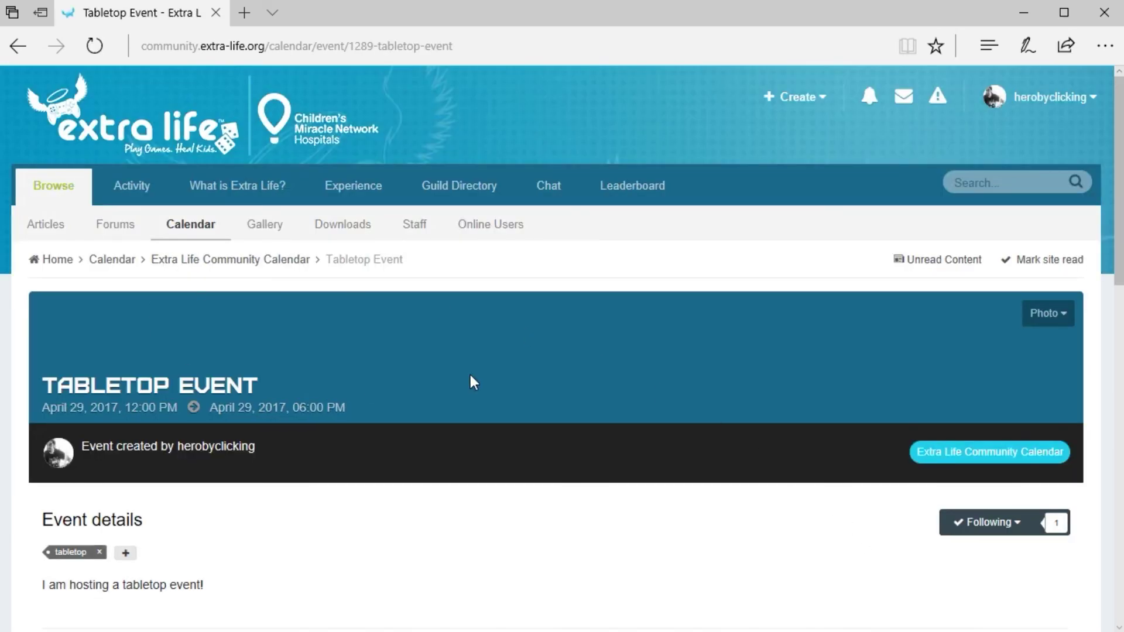
Step: View the management options available for Tabletop Event and close them without choosing any
scroll(474, 383, "down", 3)
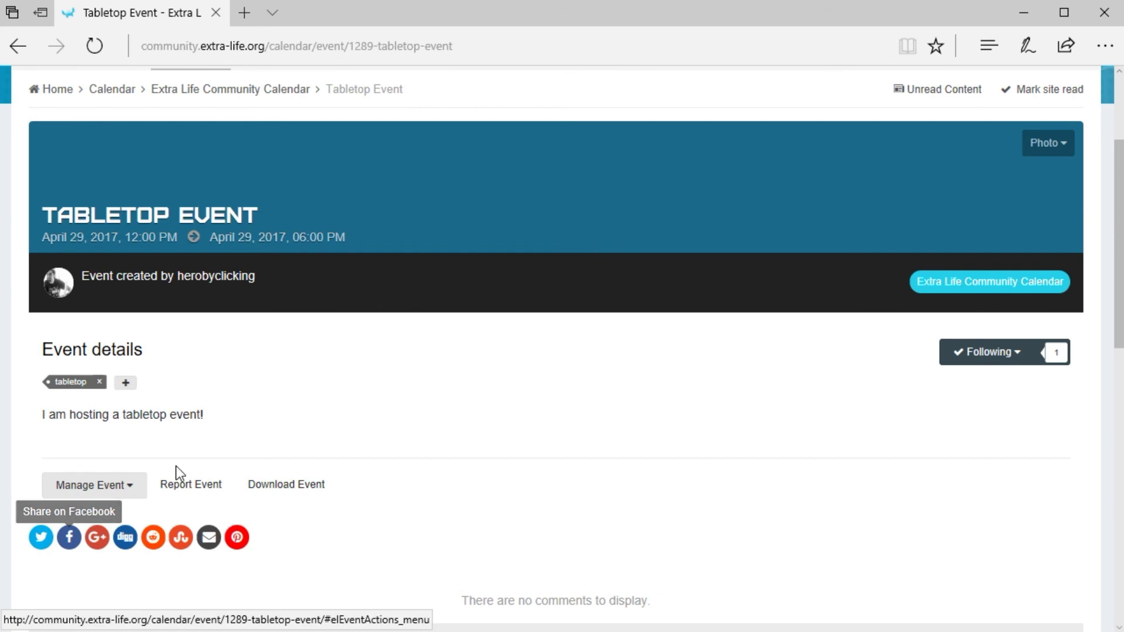
left_click(120, 488)
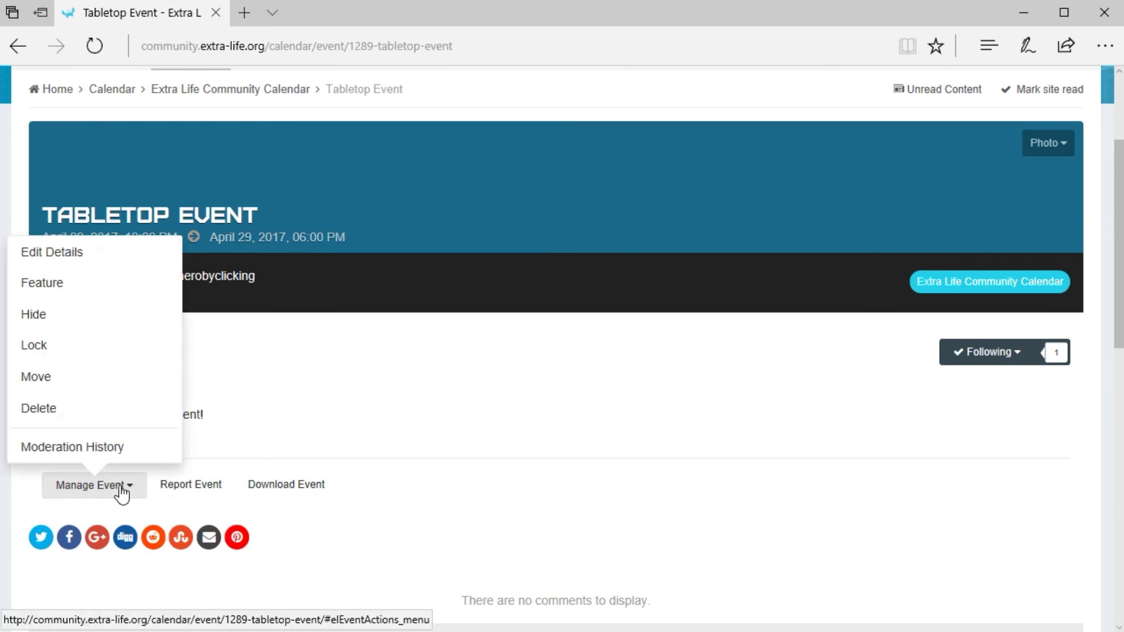
left_click(497, 444)
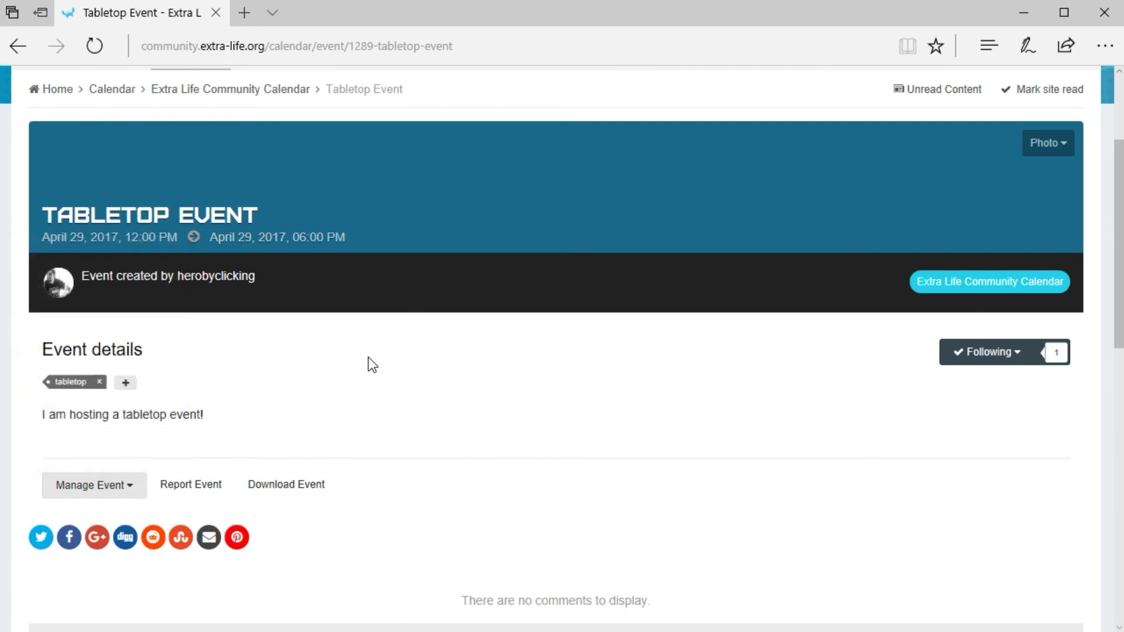